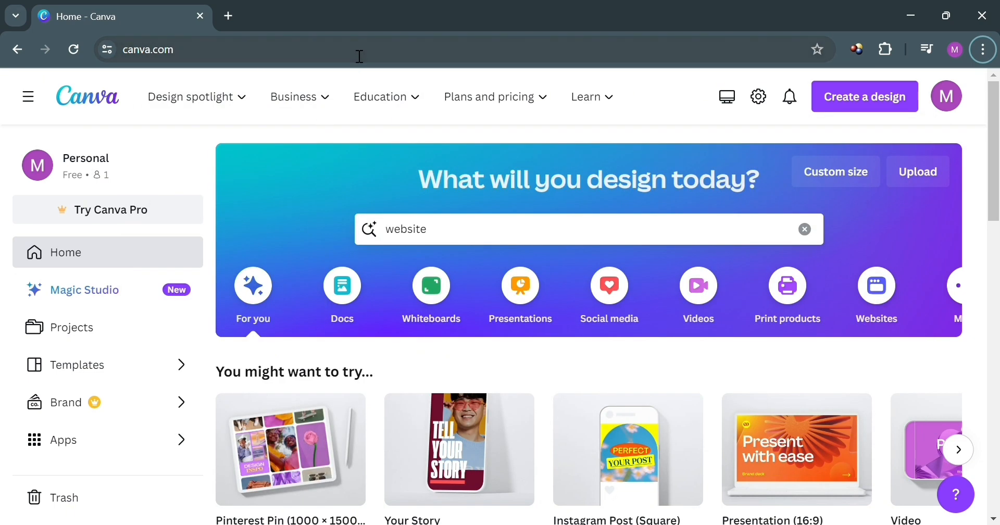
Search the Canva templates for "website"
{"action": "left_click", "coordinate": [360, 52]}
{"action": "left_click", "coordinate": [274, 132]}
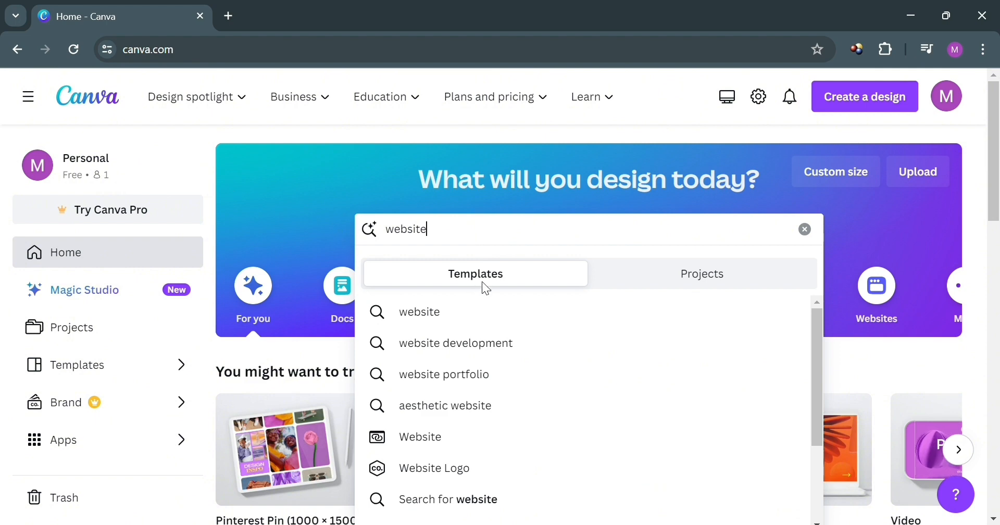
{"action": "left_click", "coordinate": [443, 312]}
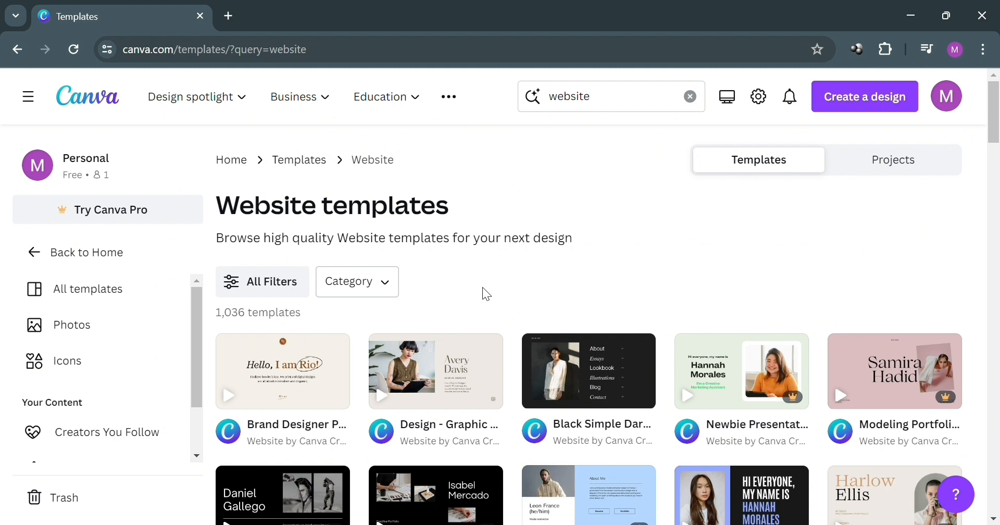
Filter the website template results by price to show only Free templates
{"action": "scroll", "coordinate": [567, 295], "scroll_direction": "down", "scroll_amount": 1}
{"action": "scroll", "coordinate": [567, 296], "scroll_direction": "down", "scroll_amount": 2}
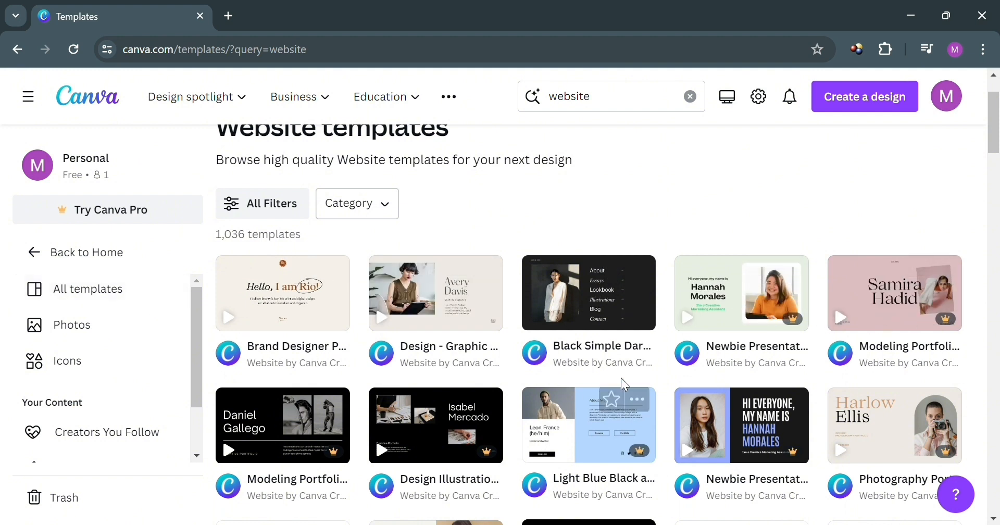
{"action": "scroll", "coordinate": [202, 333], "scroll_direction": "up", "scroll_amount": 2}
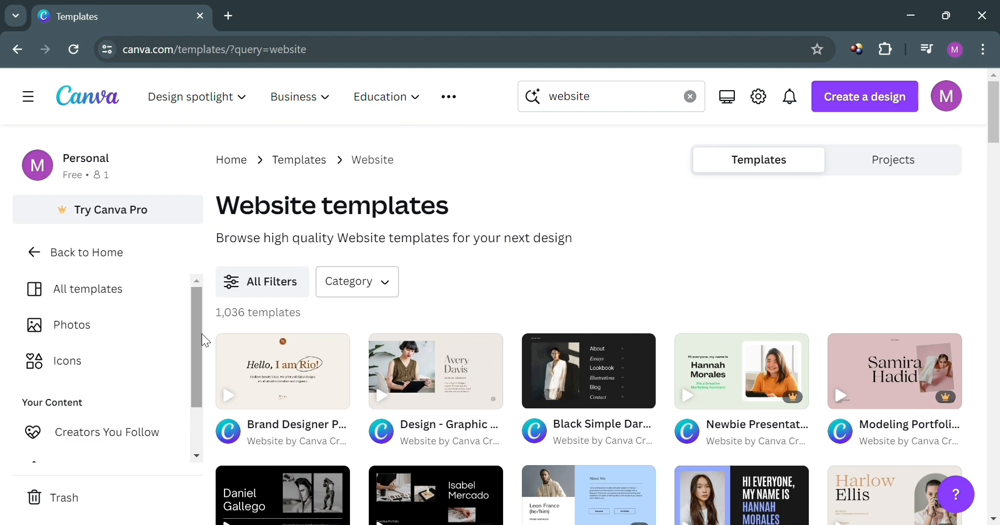
{"action": "scroll", "coordinate": [194, 324], "scroll_direction": "down", "scroll_amount": 1}
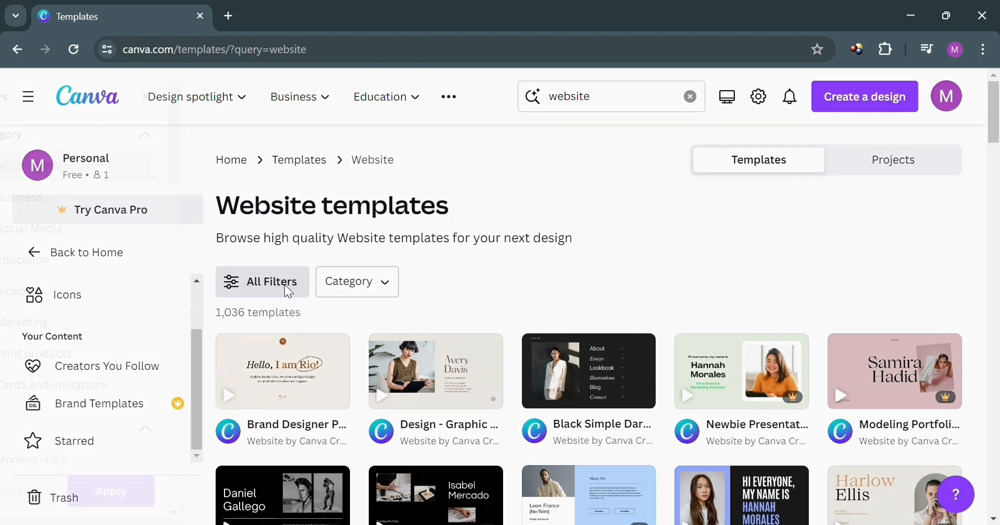
{"action": "left_click", "coordinate": [284, 285]}
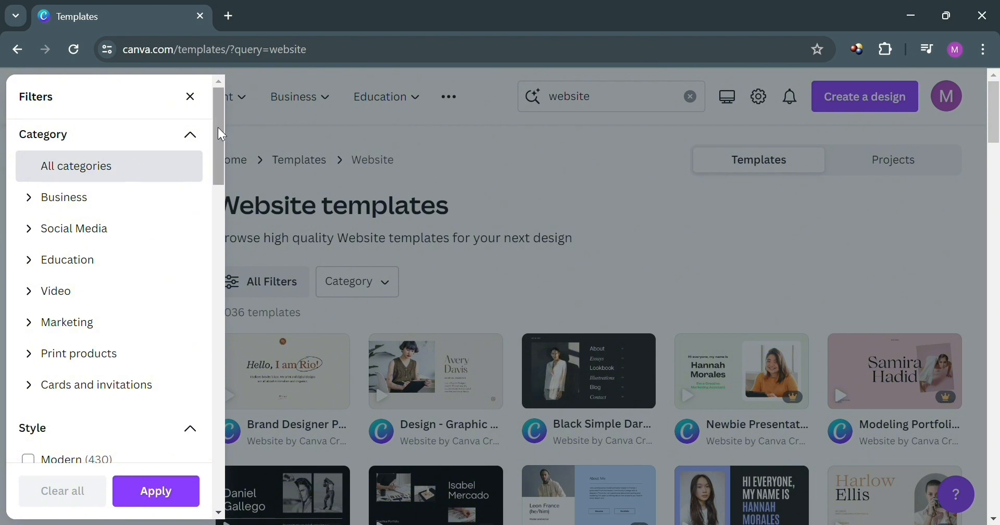
{"action": "left_click_drag", "start_coordinate": [218, 128], "coordinate": [235, 407]}
{"action": "left_click", "coordinate": [52, 296]}
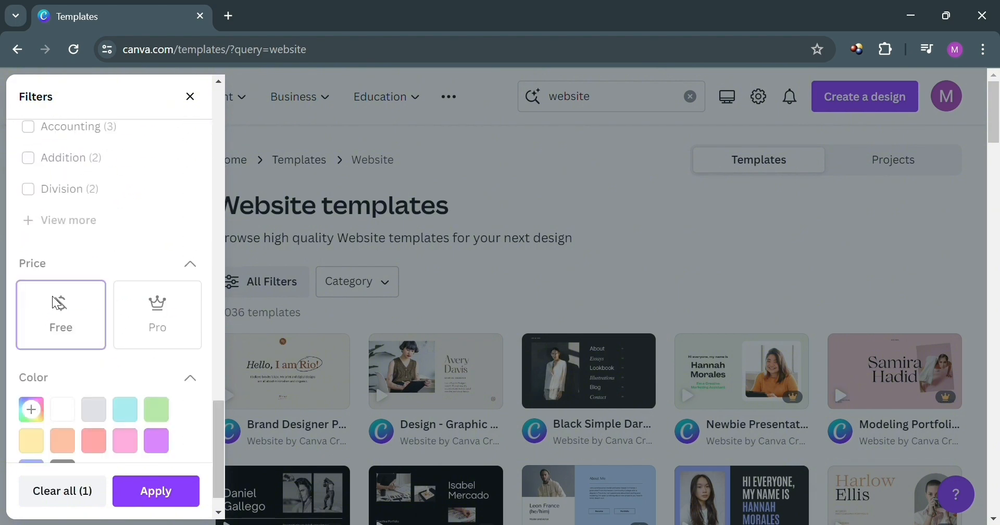
{"action": "left_click", "coordinate": [156, 490]}
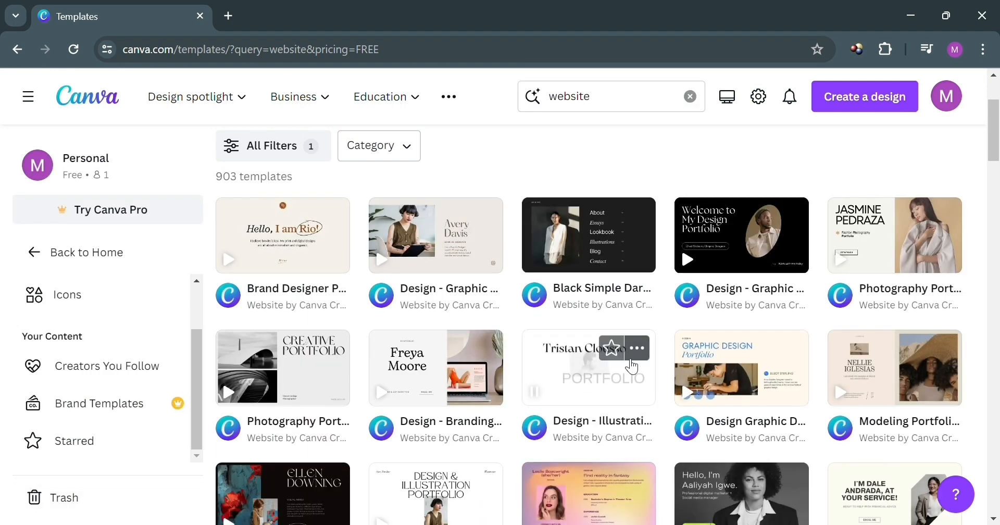
Preview the "Design - Branding Portfolio Website in White Grey Black Light Classic Minimal Style" template and open it for customising
{"action": "mouse_move", "coordinate": [376, 224]}
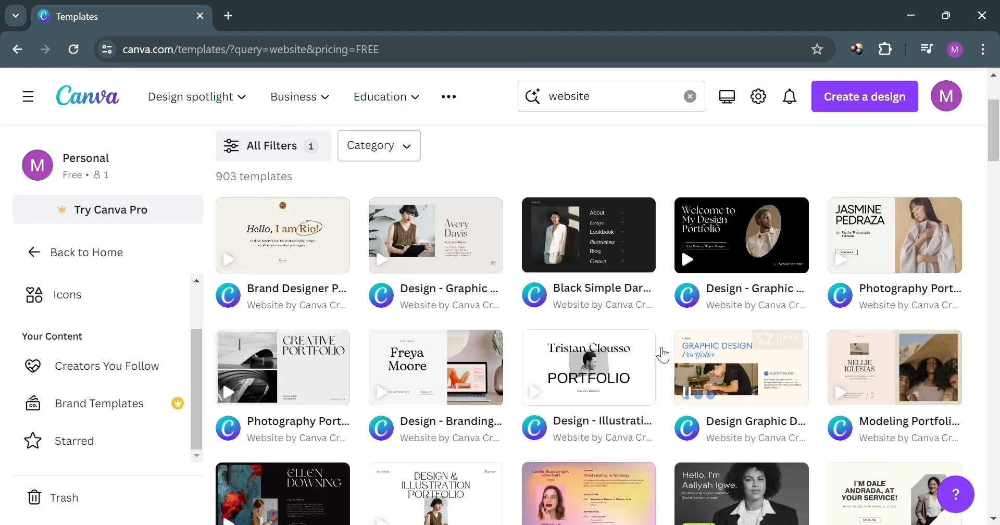
{"action": "mouse_move", "coordinate": [573, 360]}
{"action": "scroll", "coordinate": [573, 359], "scroll_direction": "down", "scroll_amount": 10}
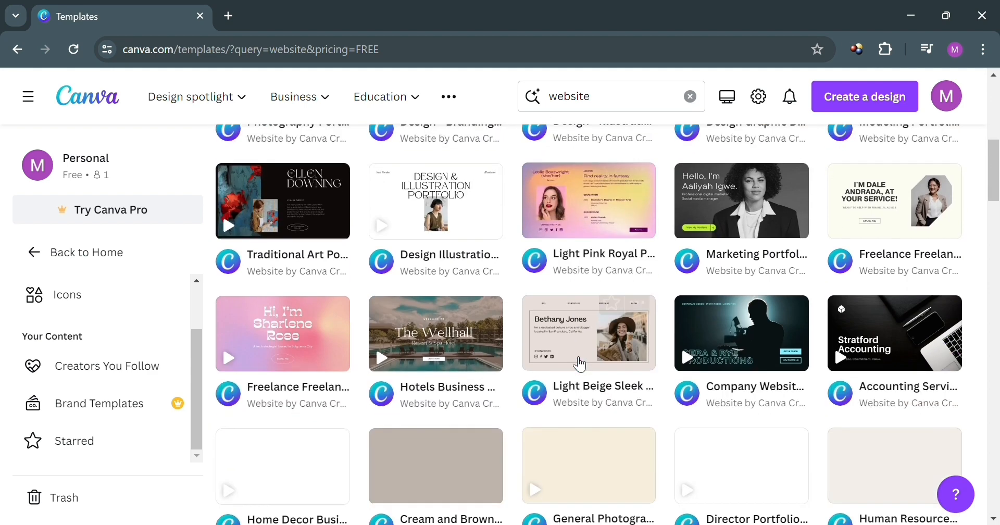
{"action": "scroll", "coordinate": [733, 183], "scroll_direction": "up", "scroll_amount": 10}
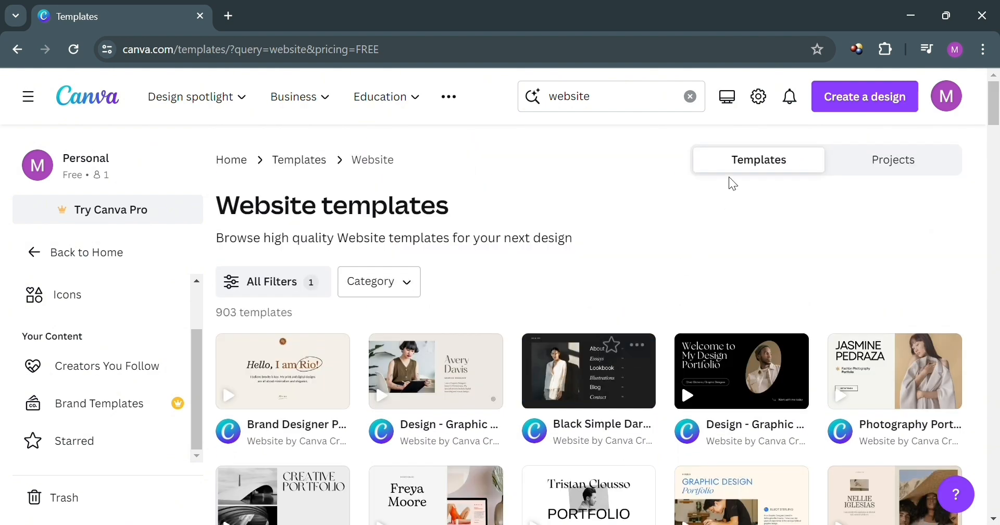
{"action": "scroll", "coordinate": [425, 377], "scroll_direction": "down", "scroll_amount": 2}
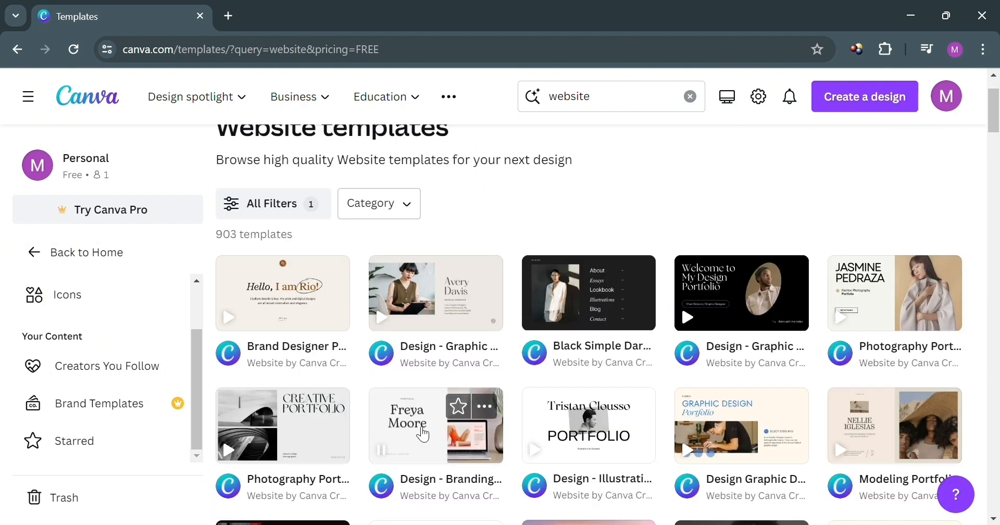
{"action": "left_click", "coordinate": [423, 433]}
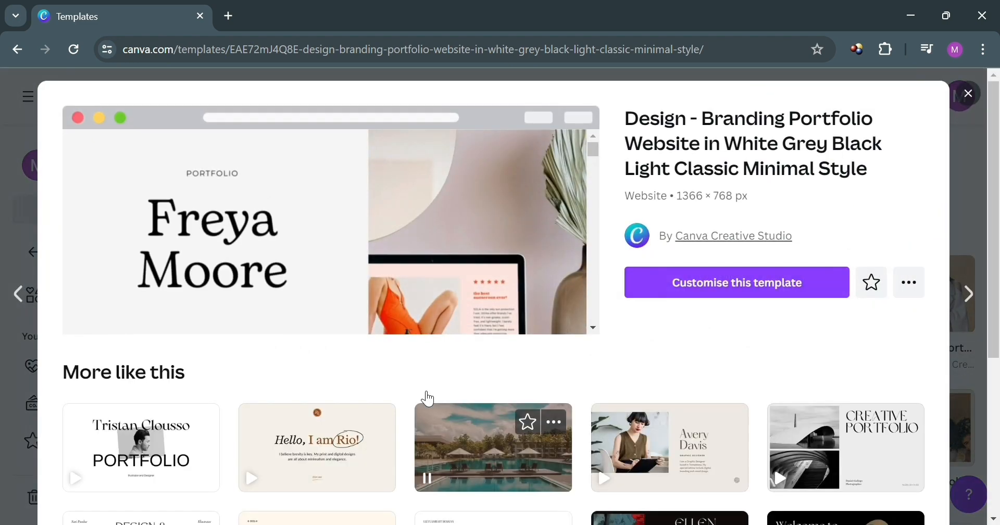
{"action": "left_click_drag", "start_coordinate": [594, 157], "coordinate": [611, 343]}
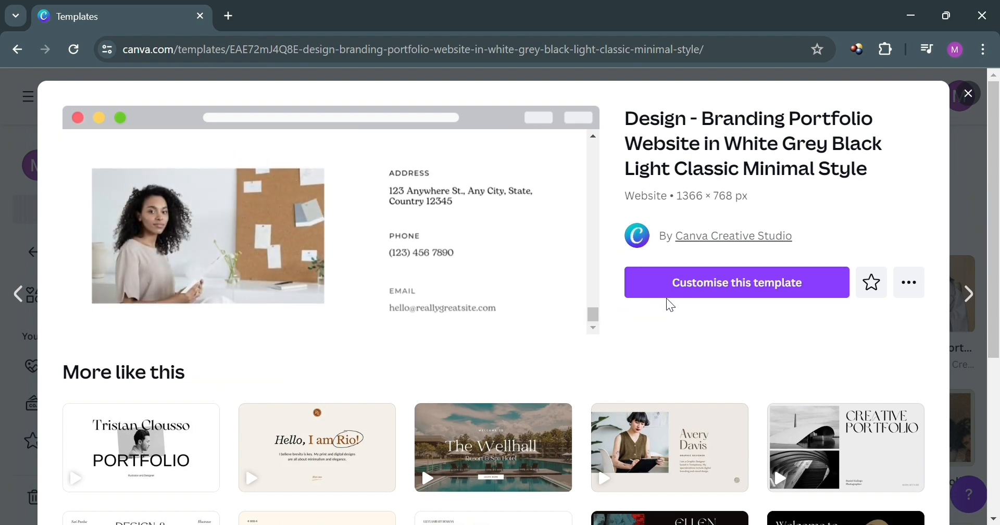
{"action": "left_click", "coordinate": [728, 286]}
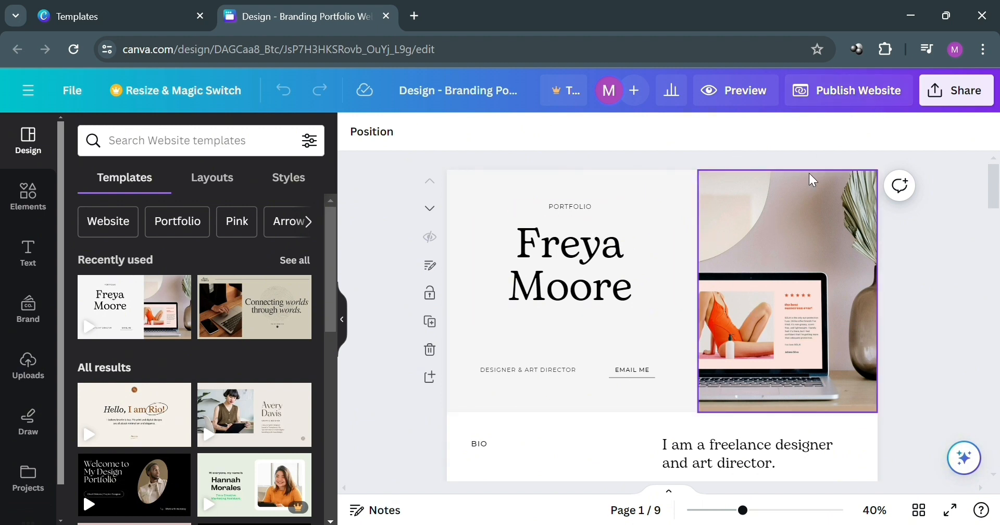
Open the website publishing settings and keep the "With navigation" option selected
{"action": "left_click", "coordinate": [850, 101]}
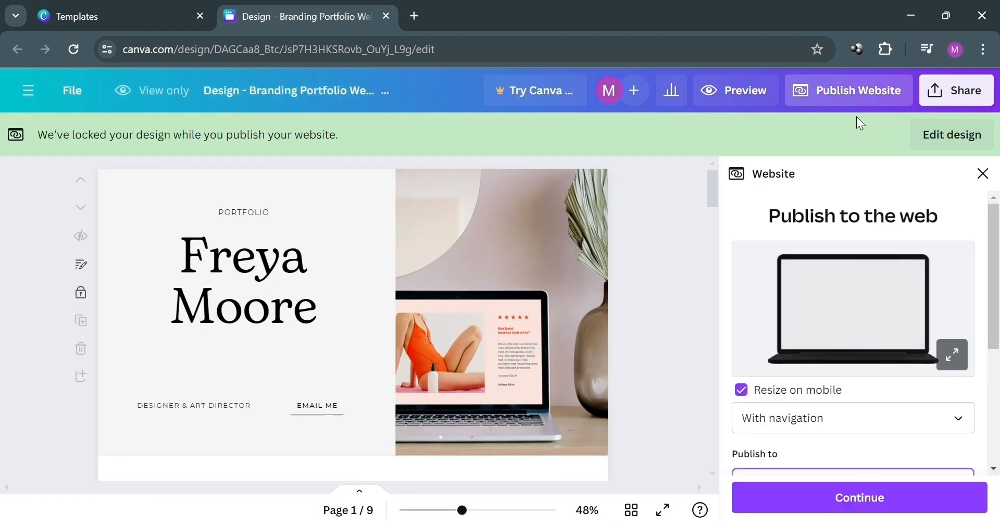
{"action": "scroll", "coordinate": [864, 324], "scroll_direction": "down", "scroll_amount": 3}
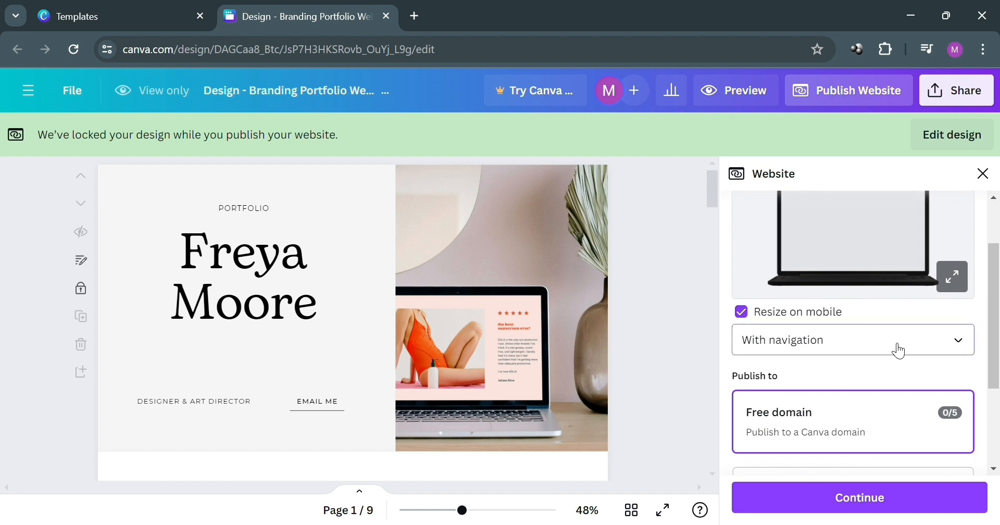
{"action": "left_click", "coordinate": [898, 349]}
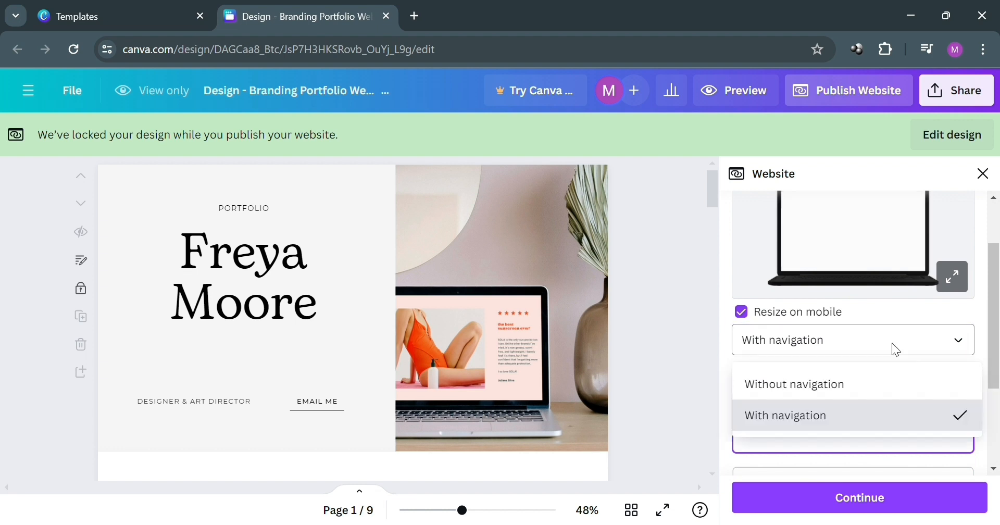
{"action": "left_click", "coordinate": [855, 419]}
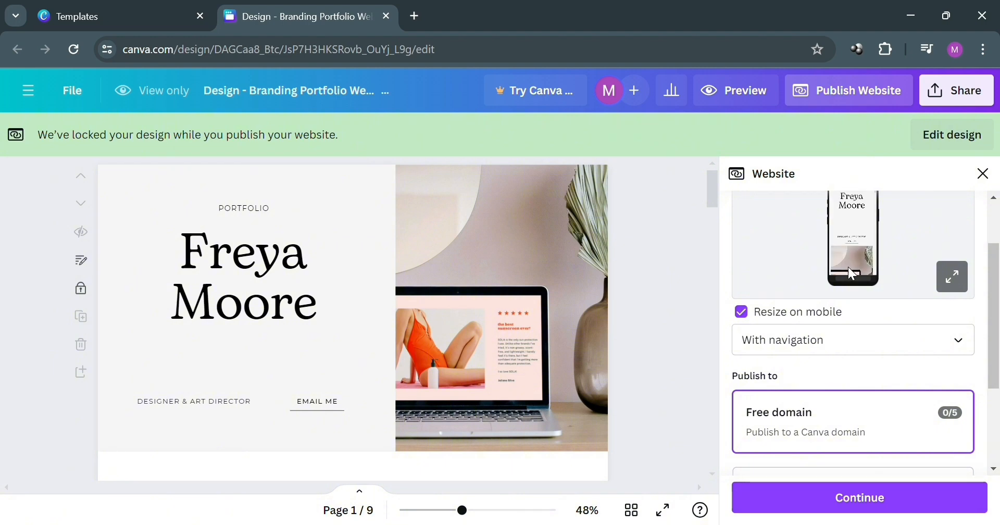
Preview the site's About, Background, Portfolio and Contact navigation links, then return to editing the design
{"action": "left_click", "coordinate": [849, 268]}
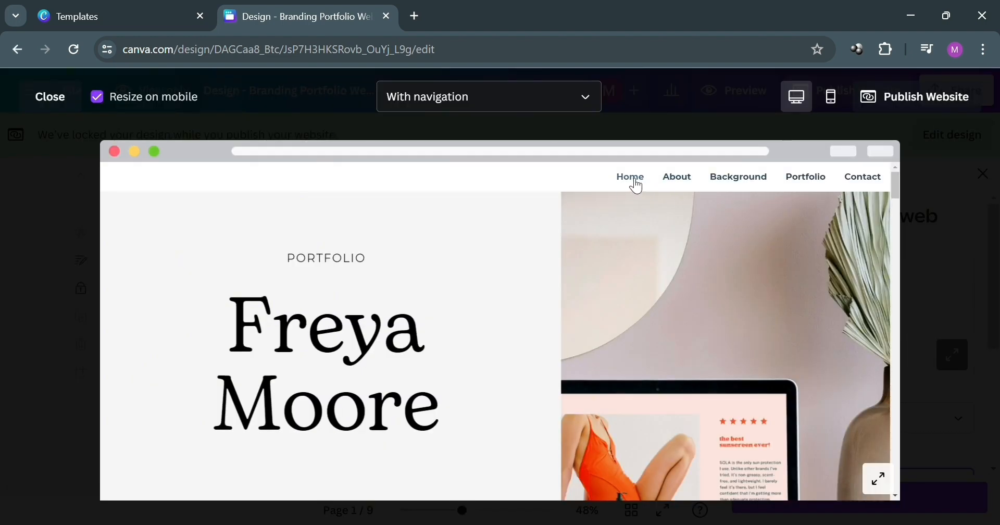
{"action": "left_click", "coordinate": [678, 179]}
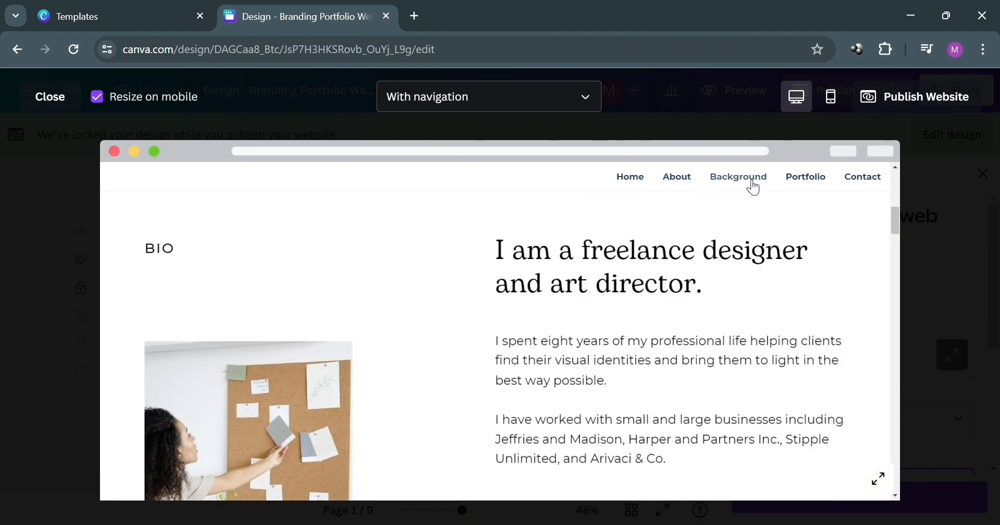
{"action": "left_click", "coordinate": [752, 183]}
{"action": "left_click", "coordinate": [806, 177]}
{"action": "left_click", "coordinate": [863, 178]}
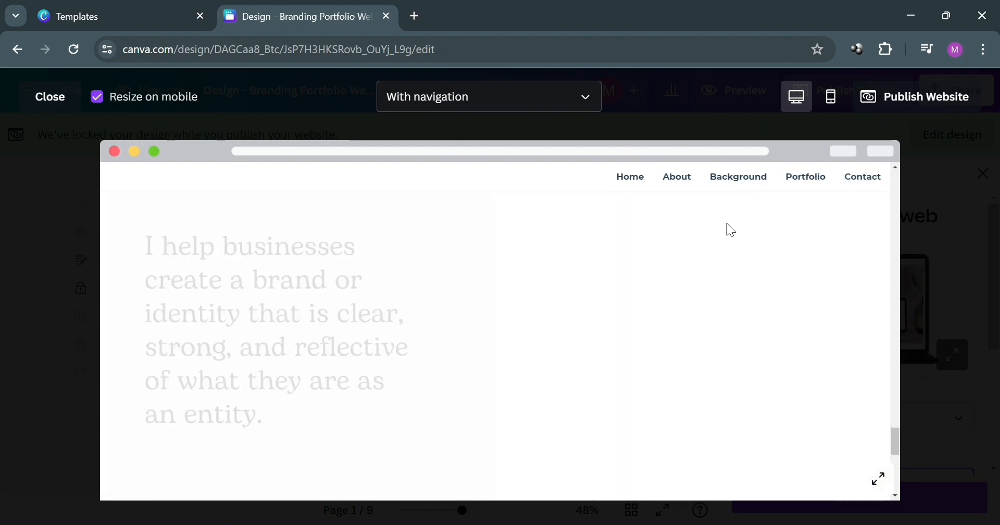
{"action": "left_click", "coordinate": [64, 100]}
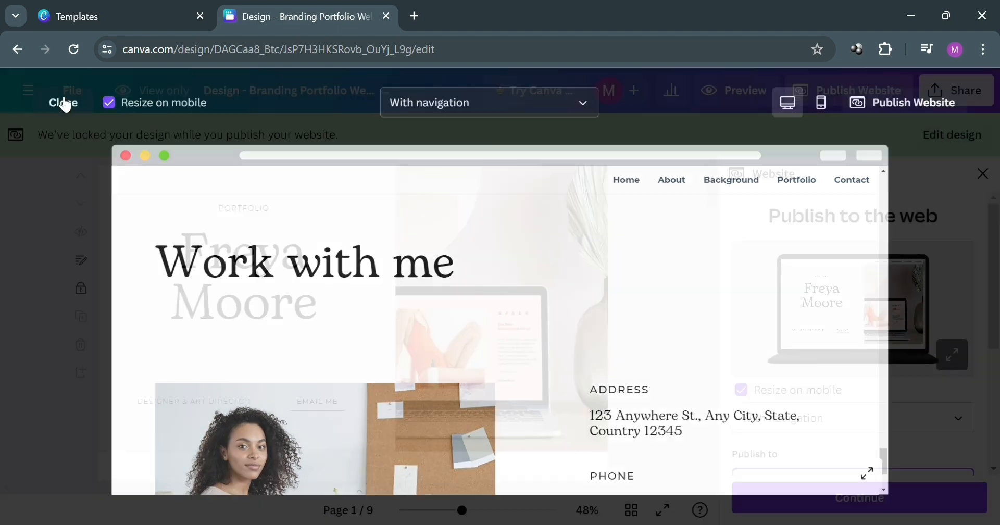
{"action": "left_click", "coordinate": [988, 178]}
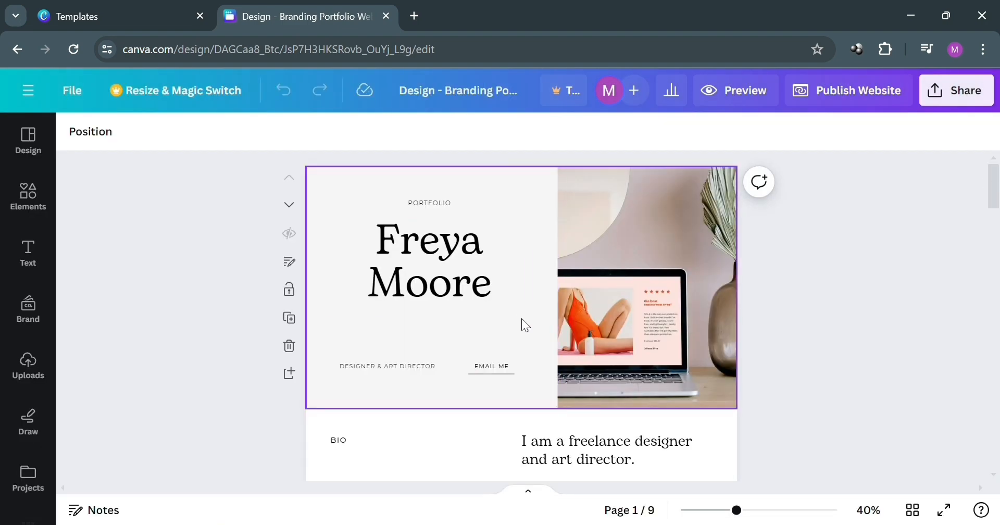
Replace the large name heading on the first page with "Mark Website"
{"action": "left_click", "coordinate": [470, 260]}
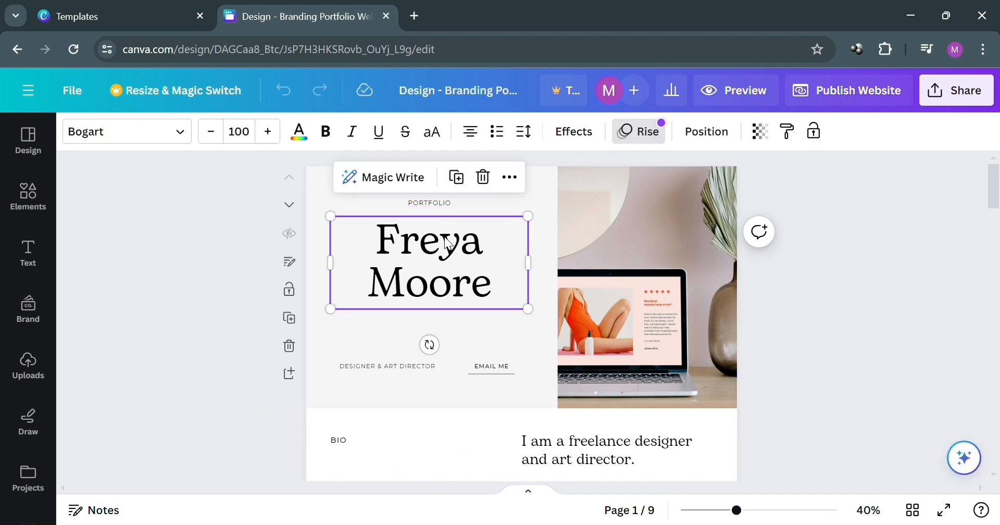
{"action": "double_click", "coordinate": [465, 279]}
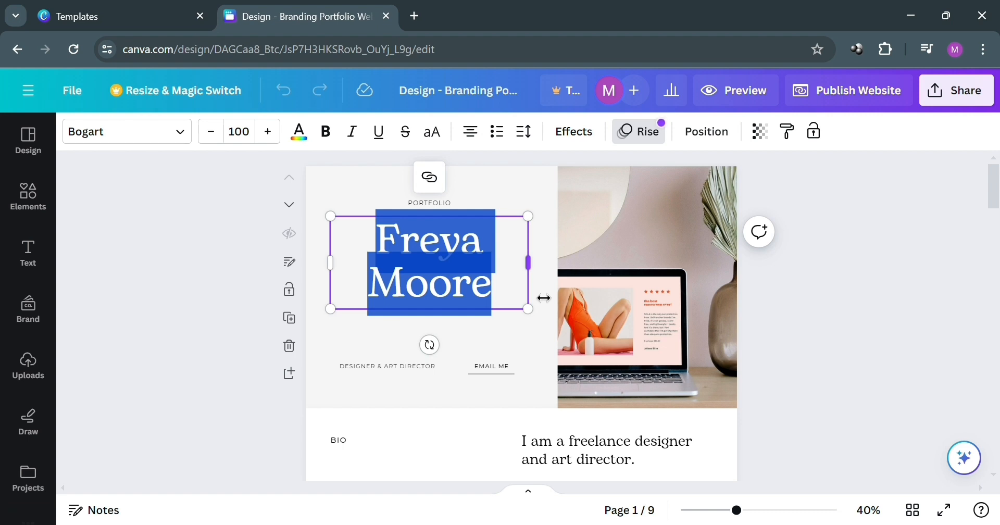
{"action": "type", "text": "Mark s"}
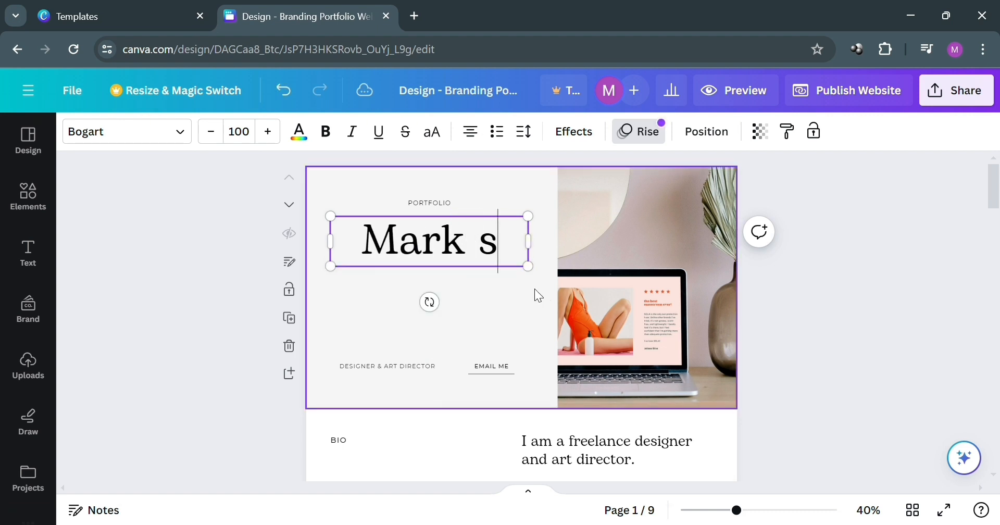
{"action": "type", "text": "a"}
{"action": "key", "text": "BackSpace"}
{"action": "key", "text": "BackSpace"}
{"action": "type", "text": "W"}
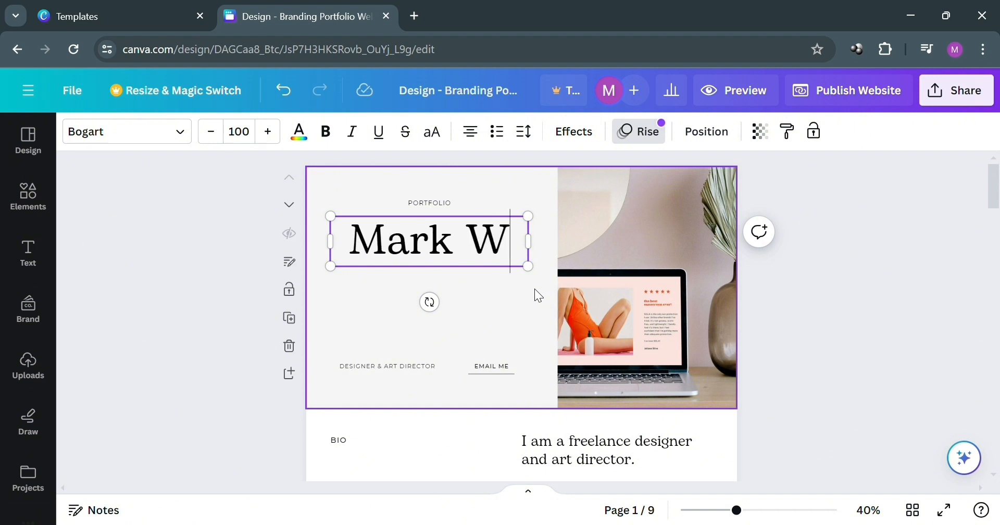
{"action": "type", "text": "ebsites"}
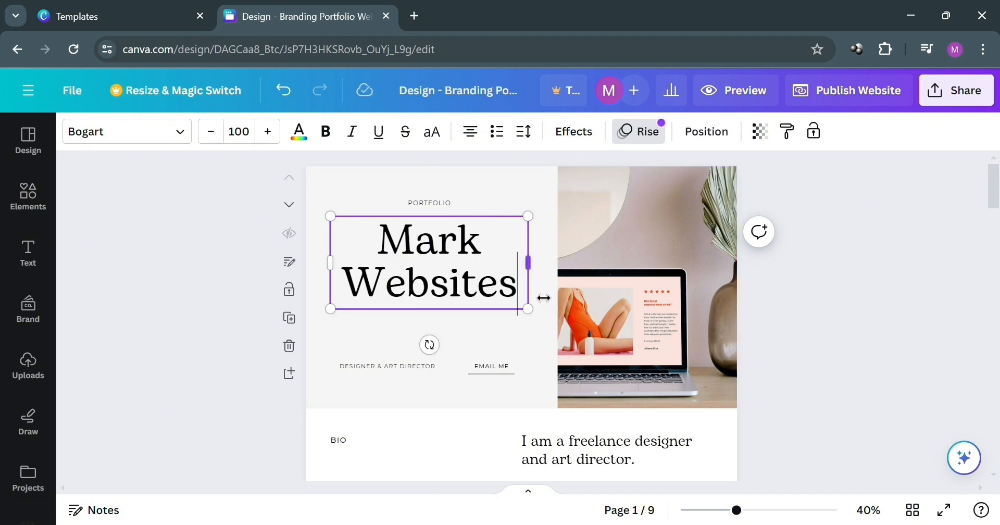
{"action": "key", "text": "BackSpace"}
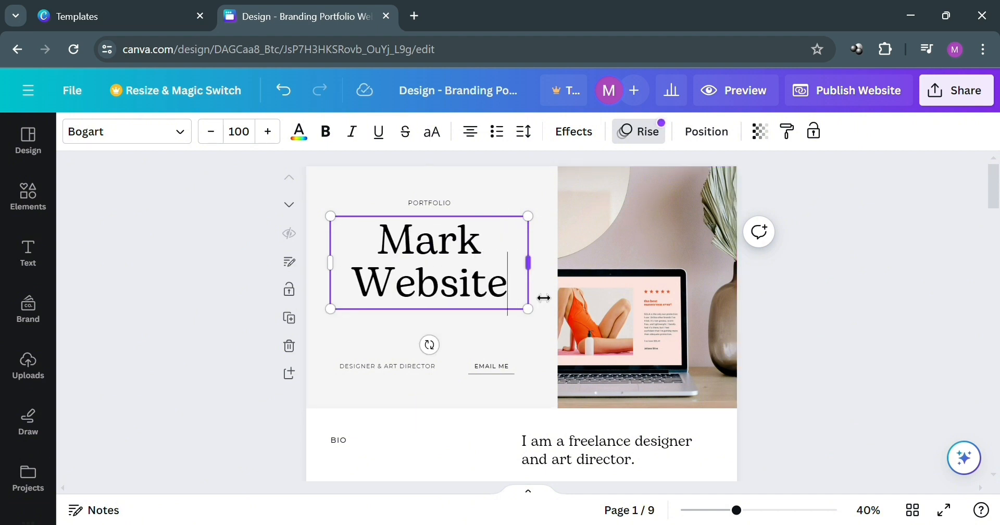
Delete the "Email me" text, its underline and the "Designer & Art Director" text from the first page
{"action": "left_click", "coordinate": [490, 367]}
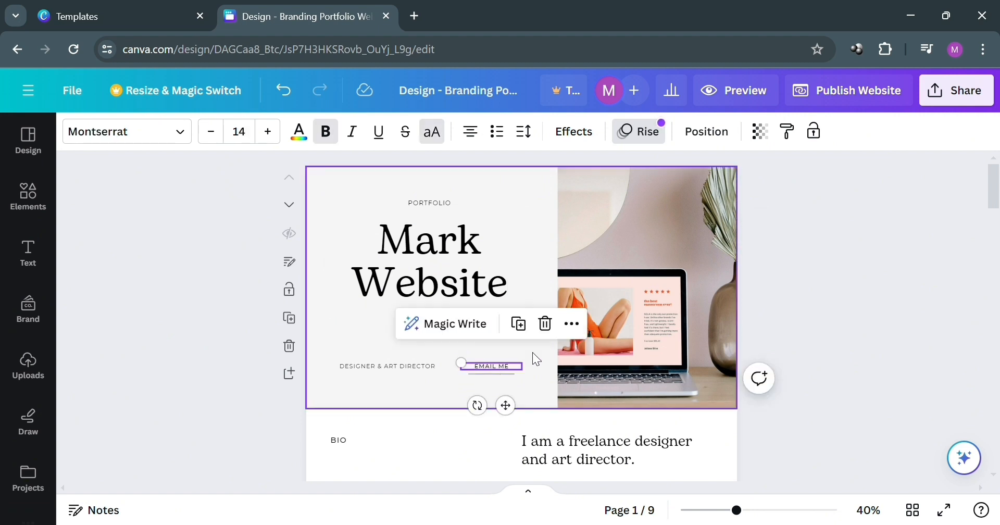
{"action": "left_click", "coordinate": [544, 324]}
{"action": "left_click", "coordinate": [503, 374]}
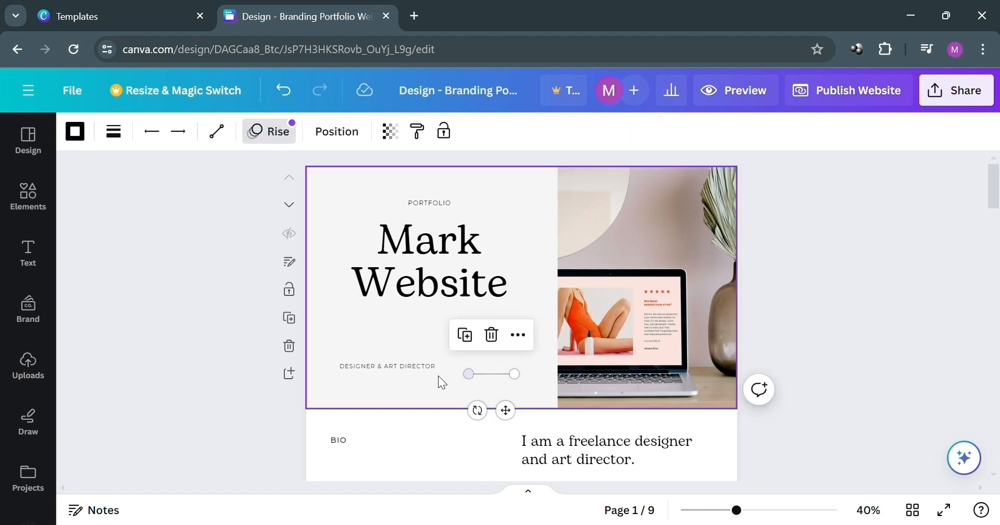
{"action": "key", "text": "Delete"}
{"action": "left_click", "coordinate": [392, 368]}
{"action": "key", "text": "Delete"}
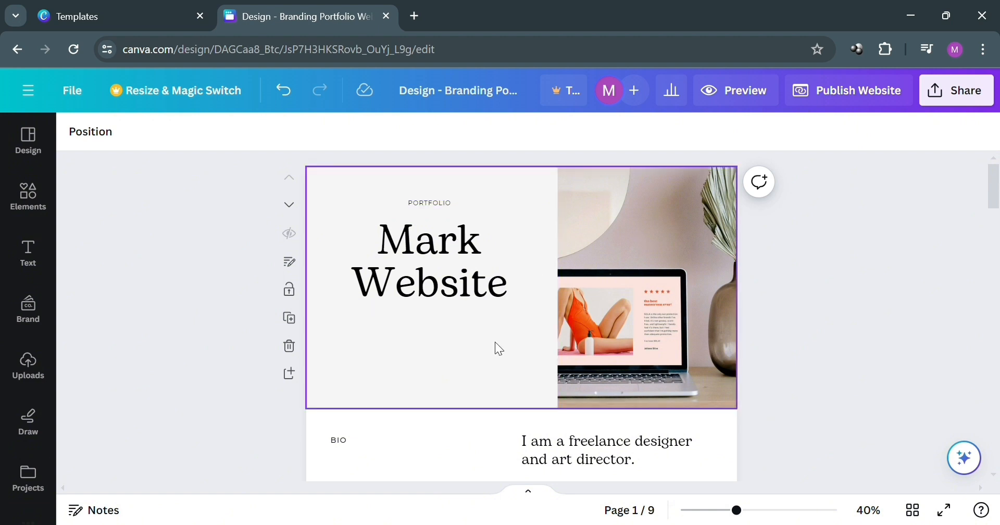
Move the "Mark Website" heading down to about the vertical middle of the first page and set its font to Comic Sans
{"action": "left_click_drag", "start_coordinate": [460, 261], "coordinate": [469, 292]}
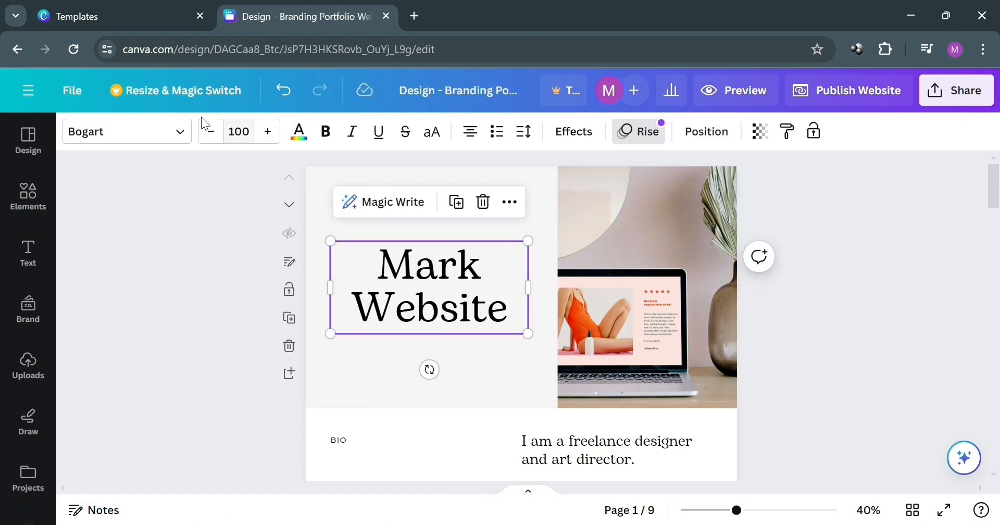
{"action": "left_click", "coordinate": [125, 136]}
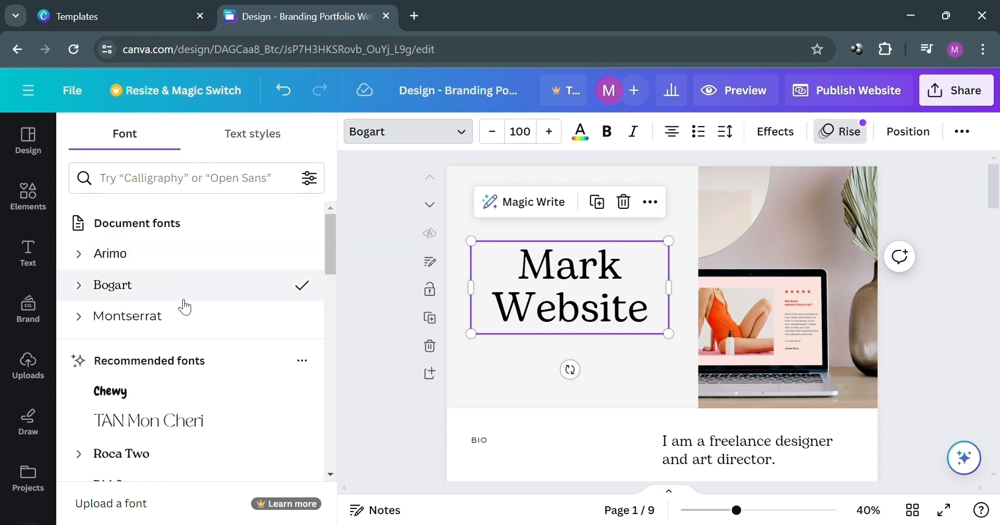
{"action": "scroll", "coordinate": [214, 335], "scroll_direction": "down", "scroll_amount": 6}
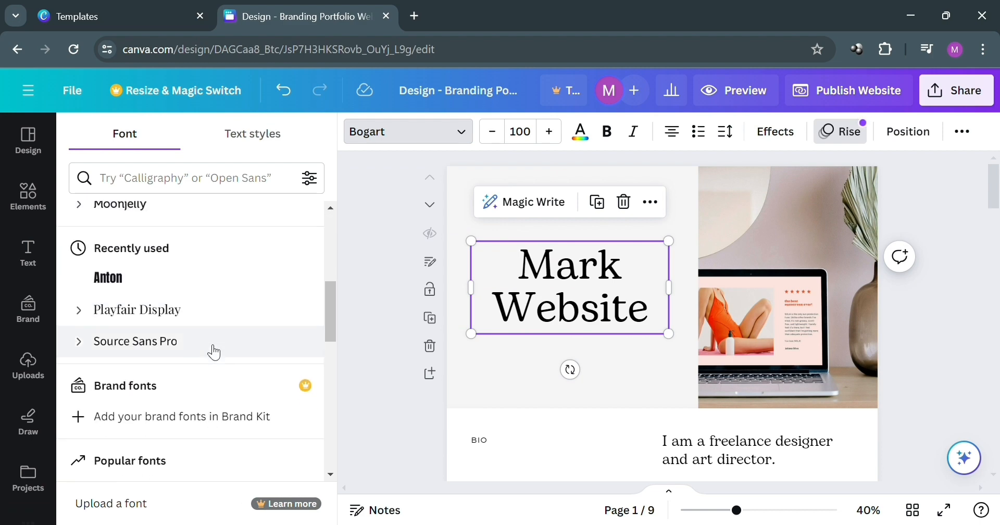
{"action": "left_click", "coordinate": [218, 286]}
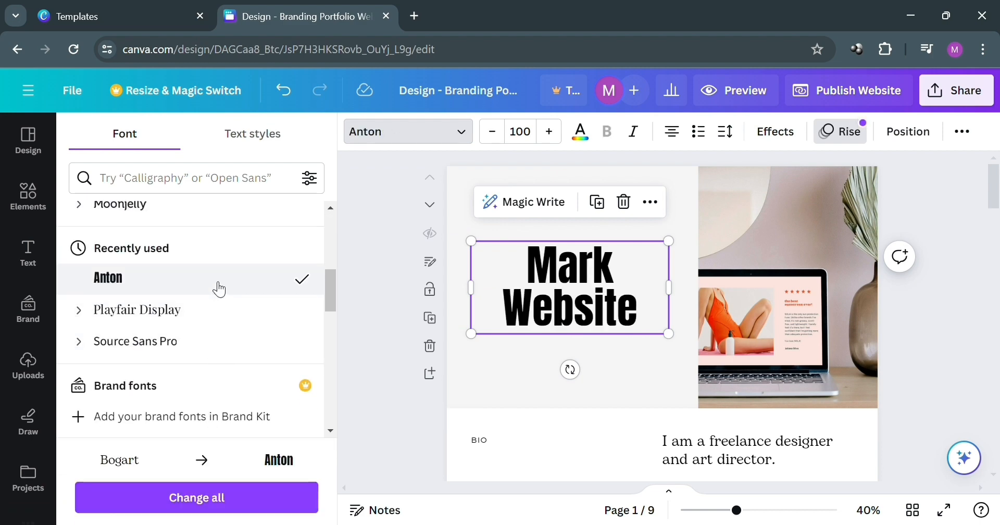
{"action": "scroll", "coordinate": [219, 289], "scroll_direction": "down", "scroll_amount": 5}
{"action": "left_click", "coordinate": [201, 323]}
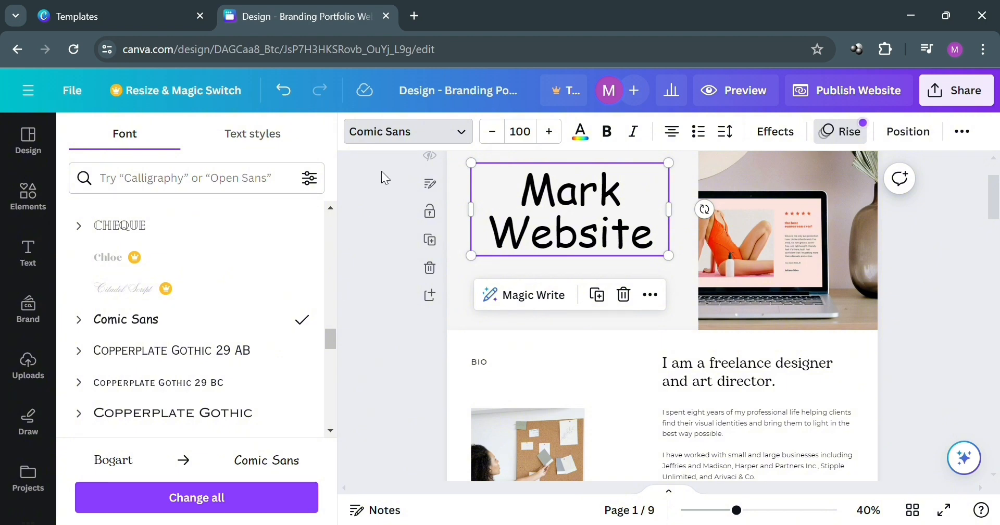
{"action": "left_click", "coordinate": [371, 202]}
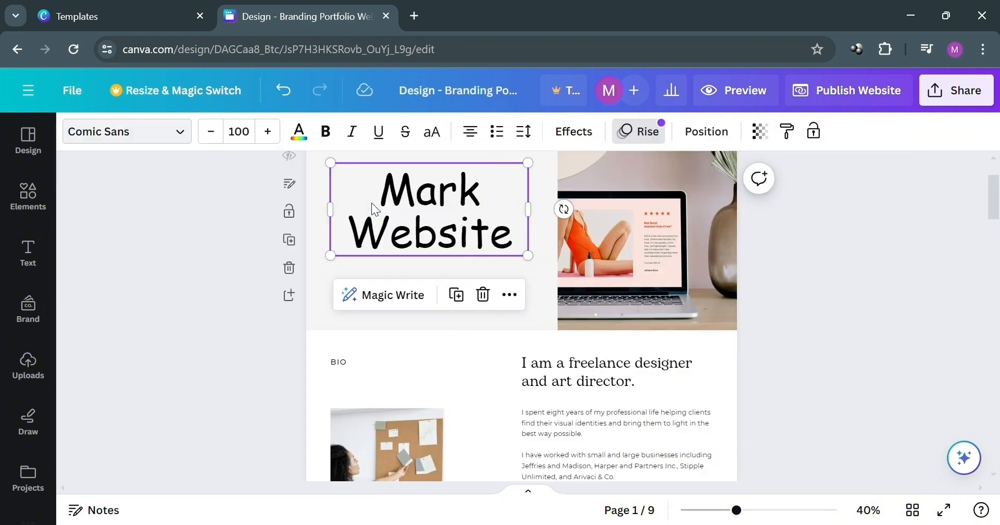
Try beige and light pink for the heading's text, settling on the near-black shade from the photo colors
{"action": "left_click", "coordinate": [299, 131]}
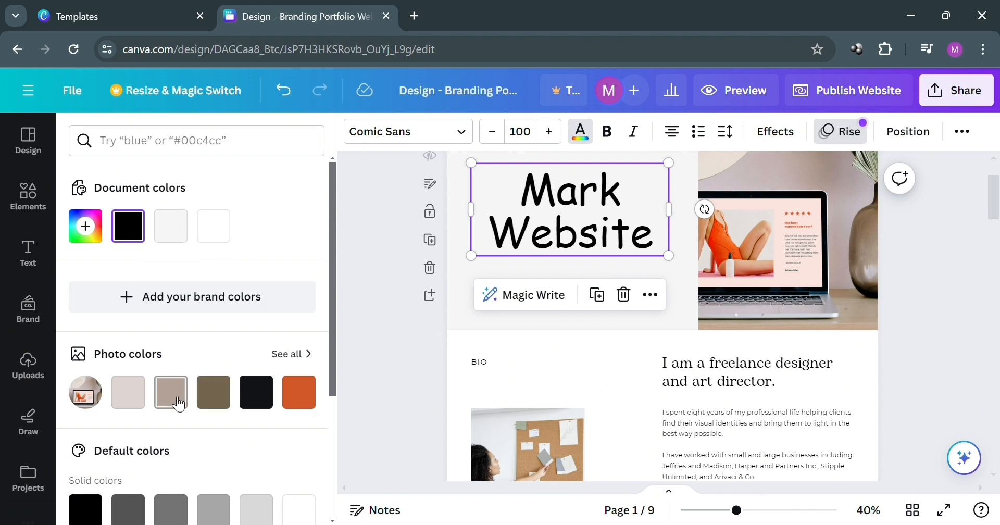
{"action": "left_click", "coordinate": [178, 397]}
{"action": "left_click", "coordinate": [136, 395]}
{"action": "left_click", "coordinate": [244, 393]}
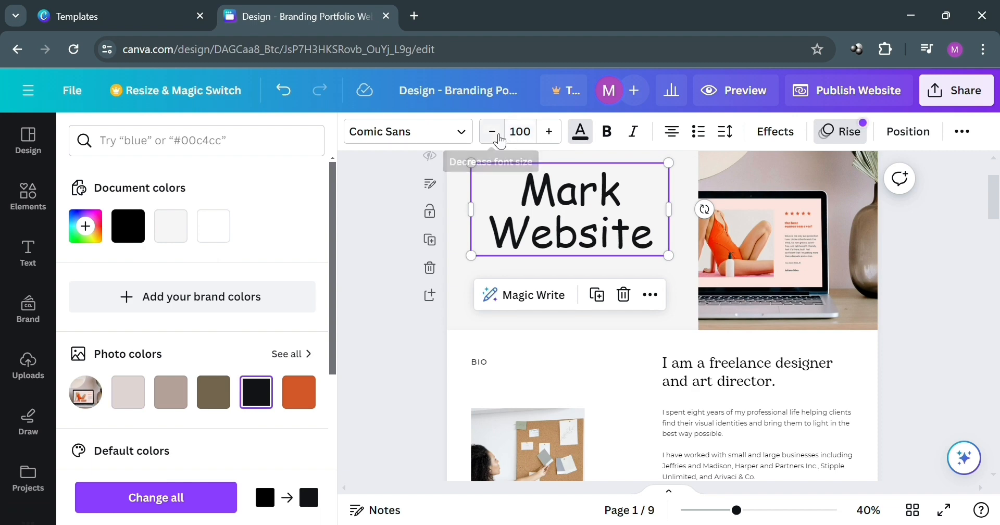
{"action": "left_click", "coordinate": [380, 269]}
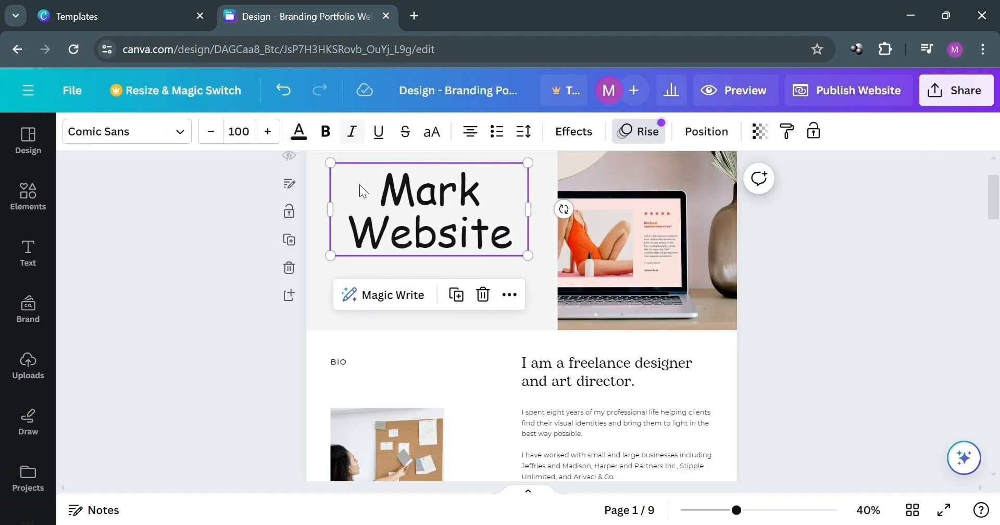
Set the "Mark Website" heading's font size to 96 and deselect it
{"action": "left_click", "coordinate": [255, 140]}
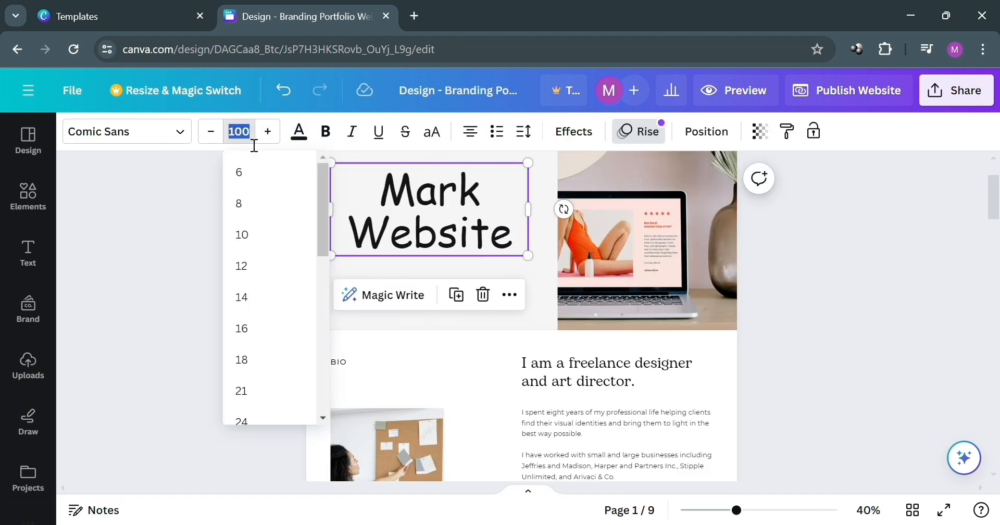
{"action": "left_click", "coordinate": [219, 134]}
{"action": "left_click", "coordinate": [218, 134]}
{"action": "left_click", "coordinate": [219, 133]}
{"action": "left_click", "coordinate": [219, 134]}
{"action": "left_click", "coordinate": [219, 134]}
{"action": "left_click", "coordinate": [218, 134]}
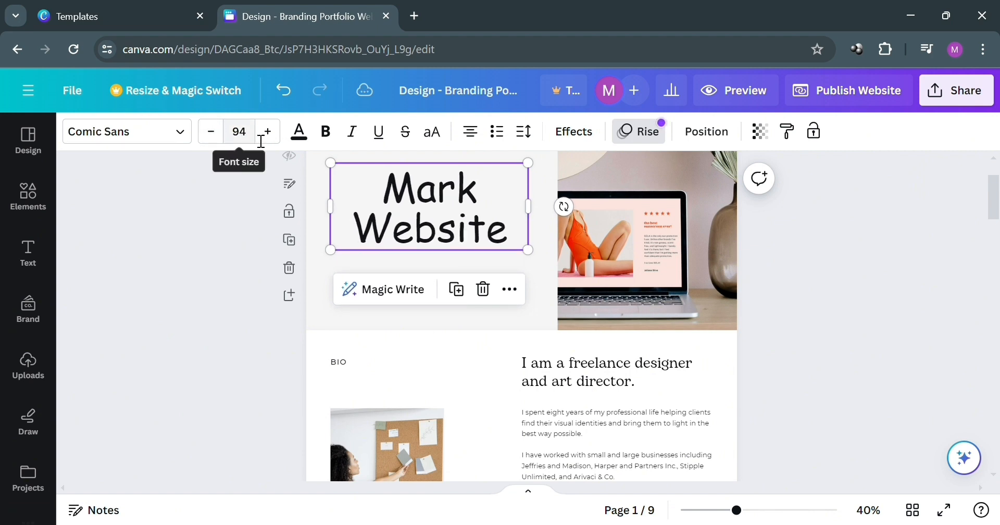
{"action": "left_click", "coordinate": [268, 136]}
{"action": "left_click", "coordinate": [268, 140]}
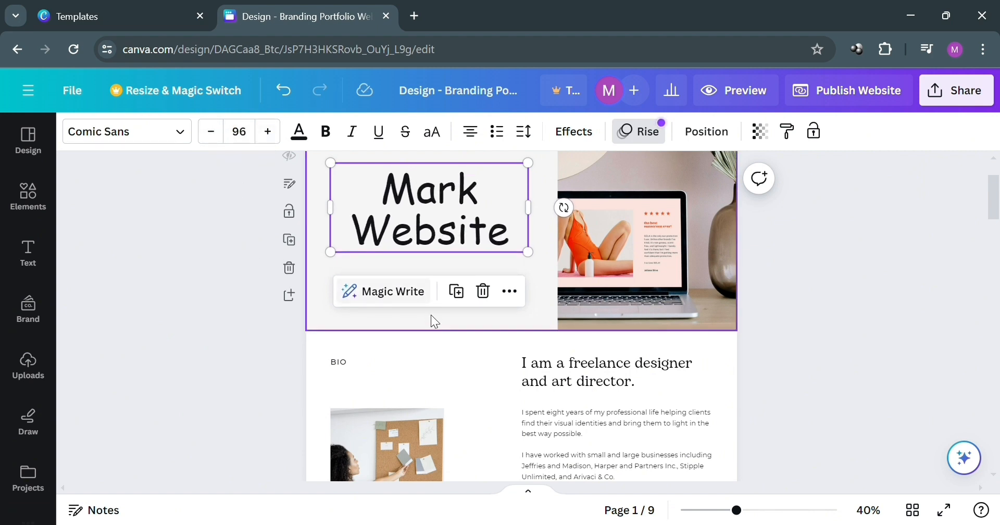
{"action": "left_click", "coordinate": [413, 331]}
{"action": "scroll", "coordinate": [424, 312], "scroll_direction": "up", "scroll_amount": 2}
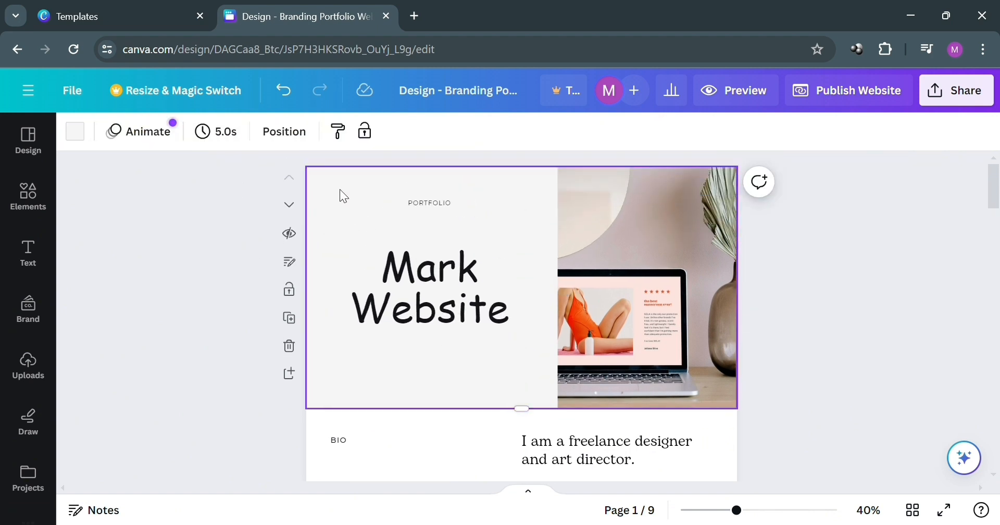
Try bold, italic and underline formatting on the "Mark Website" heading, switching each one off again
{"action": "left_click", "coordinate": [448, 290]}
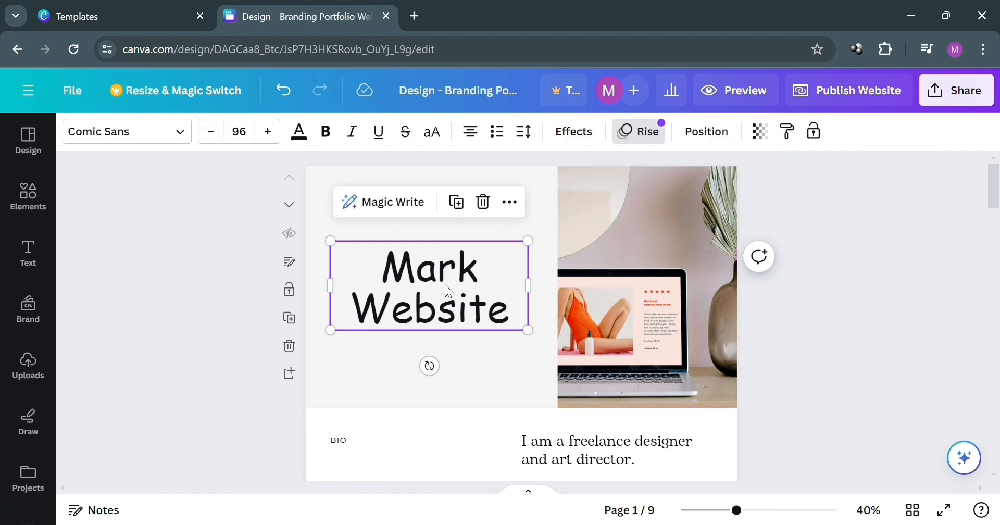
{"action": "left_click", "coordinate": [328, 133]}
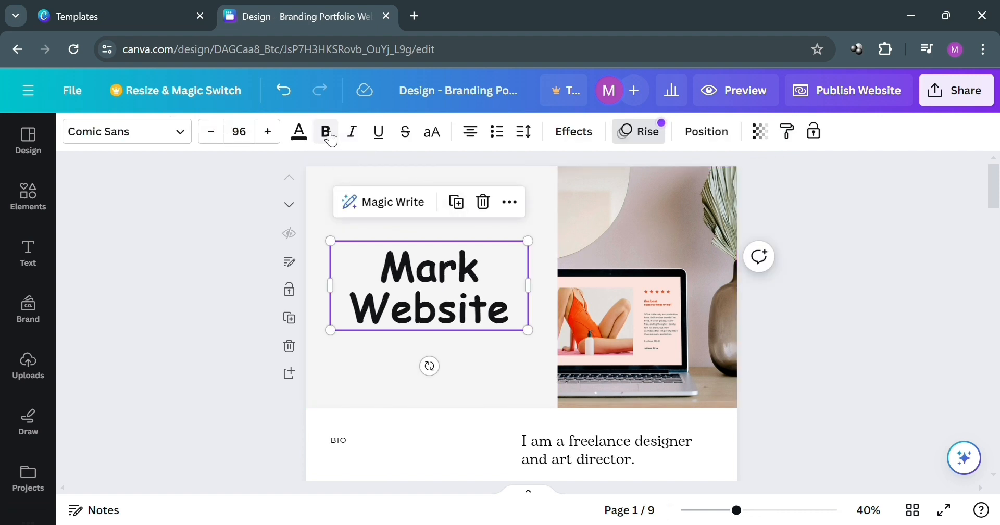
{"action": "left_click", "coordinate": [333, 135]}
{"action": "left_click", "coordinate": [352, 138]}
{"action": "left_click", "coordinate": [353, 137]}
{"action": "left_click", "coordinate": [384, 141]}
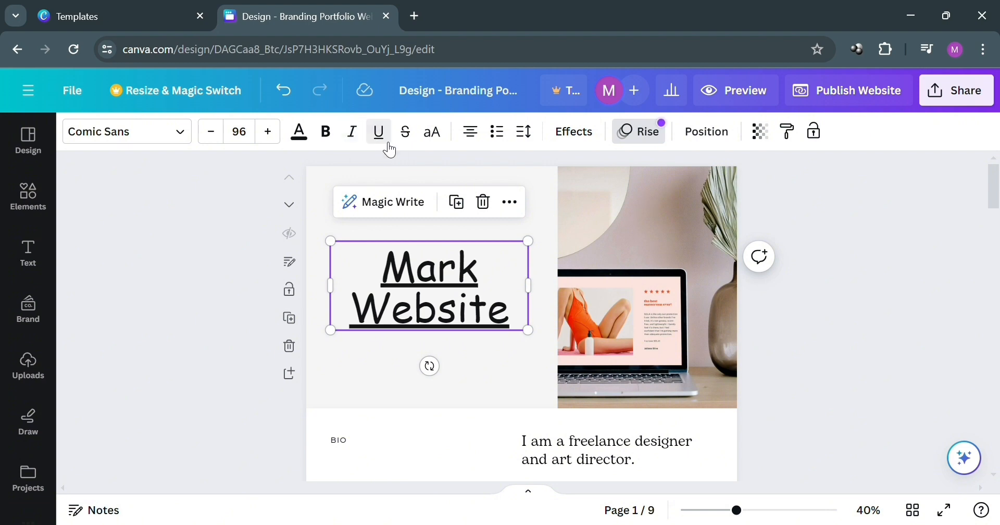
{"action": "left_click", "coordinate": [388, 145]}
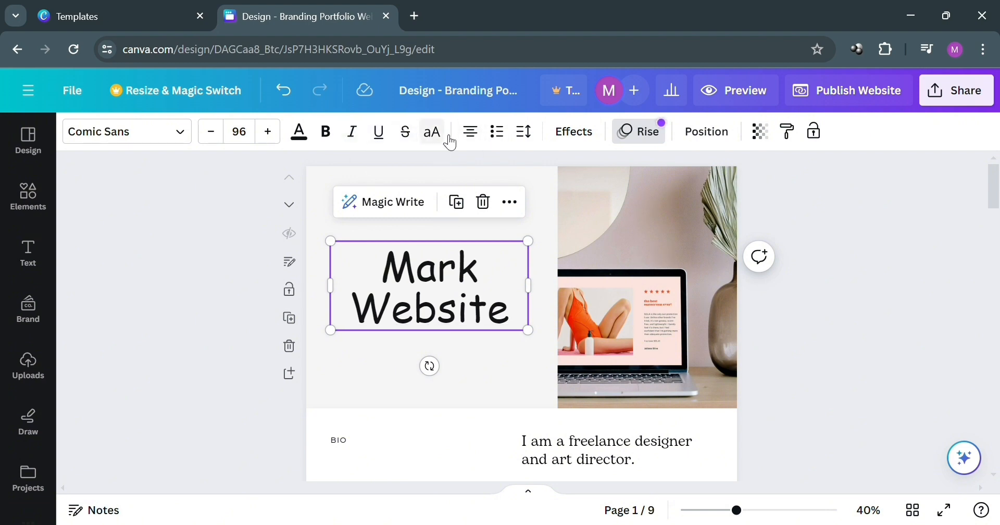
View the text effect styles available for the "Mark Website" heading without applying any
{"action": "left_click", "coordinate": [571, 141]}
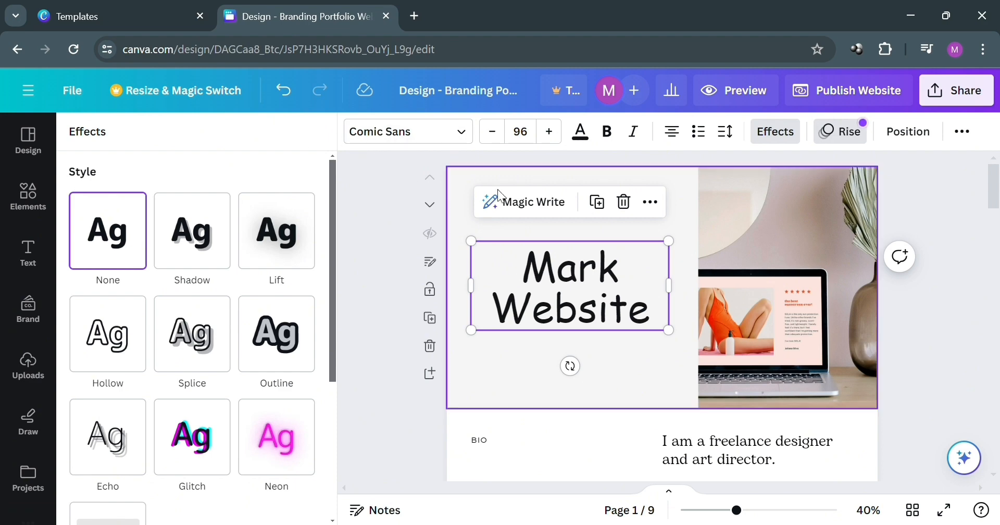
{"action": "left_click", "coordinate": [386, 262]}
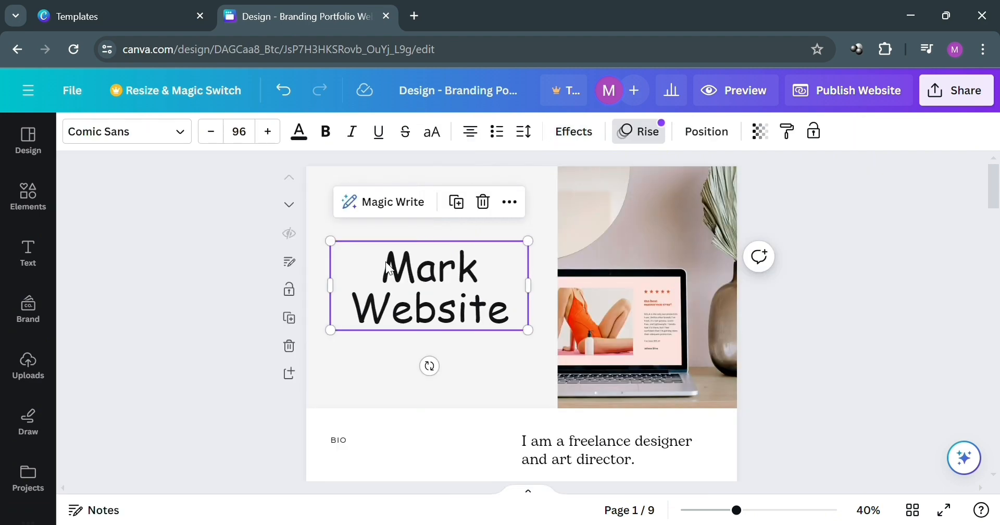
{"action": "left_click", "coordinate": [854, 326]}
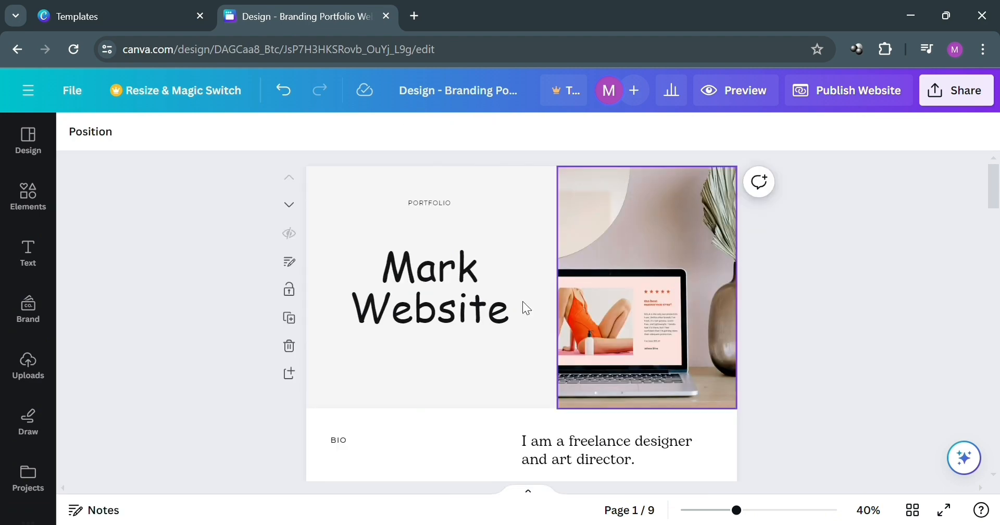
Examine the photo editing options for the first page's laptop photo, including the Magic Studio tools, filters, effects and apps
{"action": "left_click", "coordinate": [702, 318]}
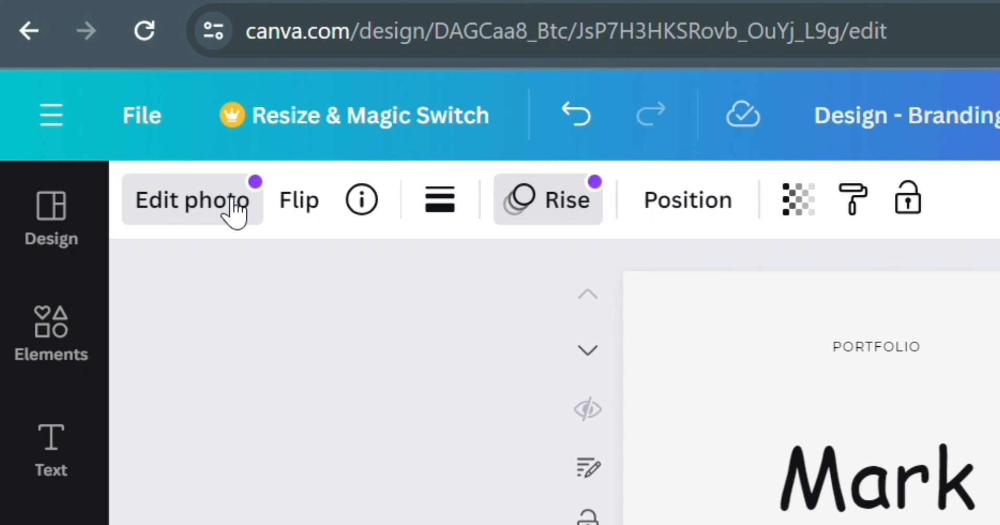
{"action": "left_click", "coordinate": [233, 209]}
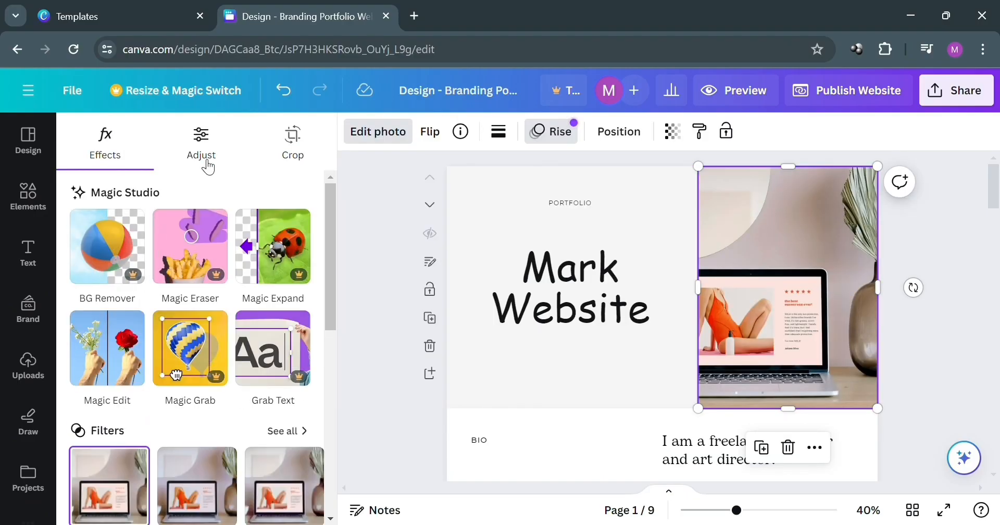
{"action": "scroll", "coordinate": [285, 311], "scroll_direction": "down", "scroll_amount": 5}
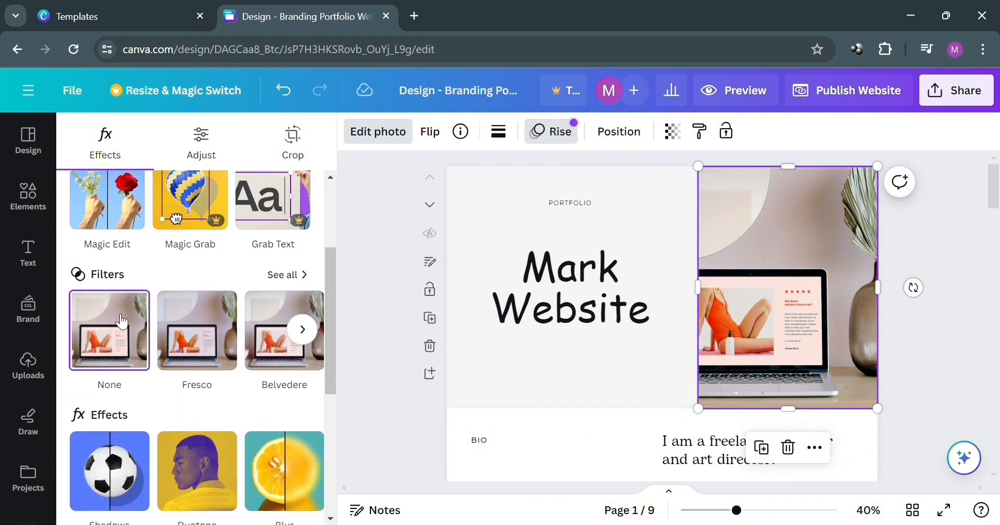
{"action": "scroll", "coordinate": [285, 312], "scroll_direction": "down", "scroll_amount": 5}
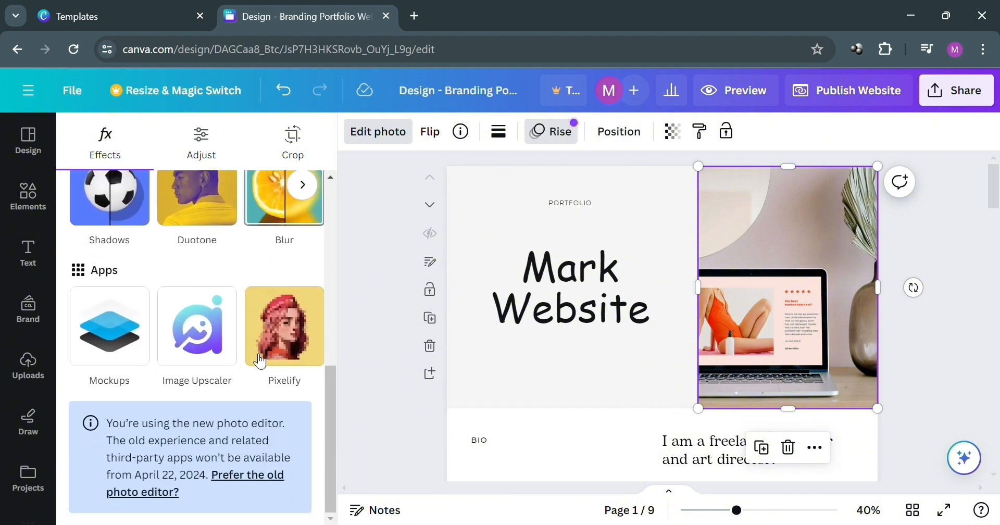
{"action": "left_click", "coordinate": [364, 305]}
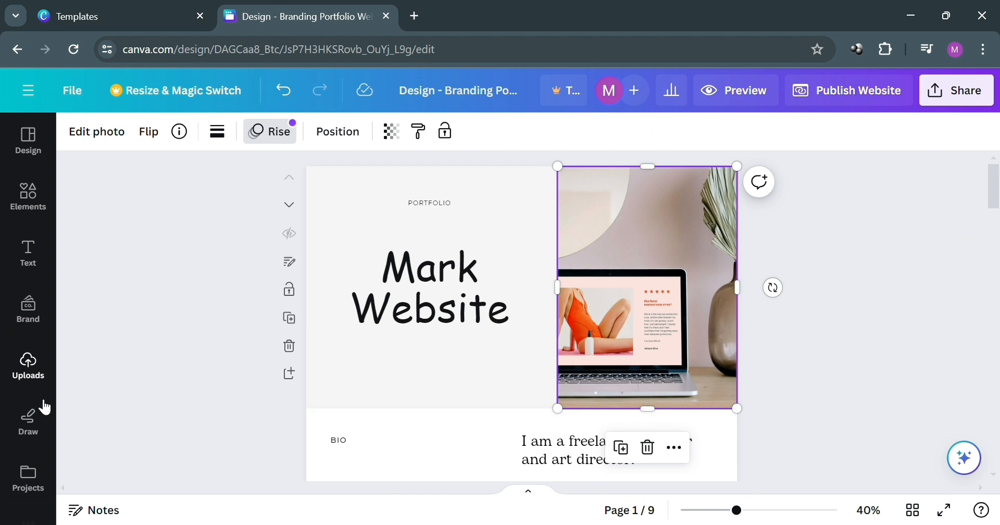
Try adding the uploaded photo of the man seated before a round opening as a loose image on the first page, and delete it
{"action": "left_click", "coordinate": [31, 364]}
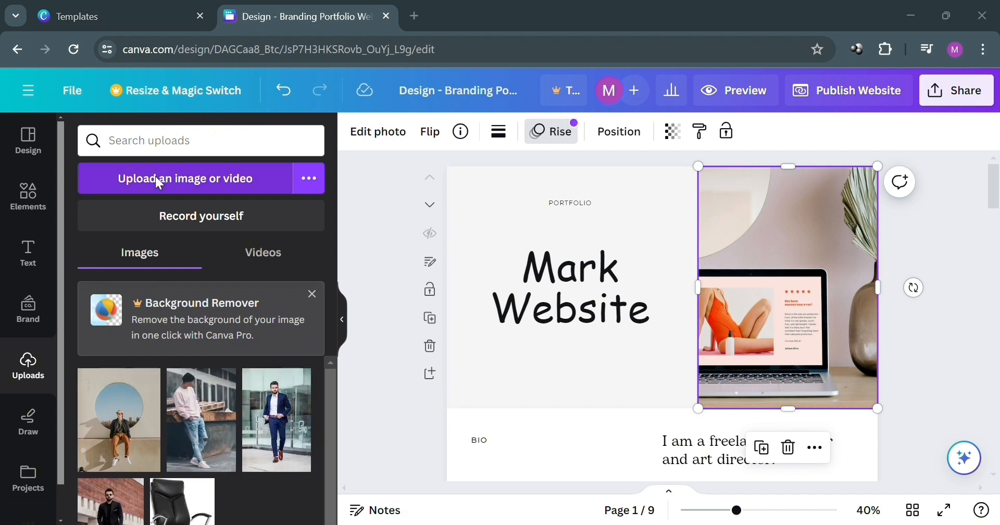
{"action": "left_click", "coordinate": [97, 438]}
{"action": "left_click_drag", "start_coordinate": [798, 349], "coordinate": [748, 373]}
{"action": "left_click", "coordinate": [811, 344]}
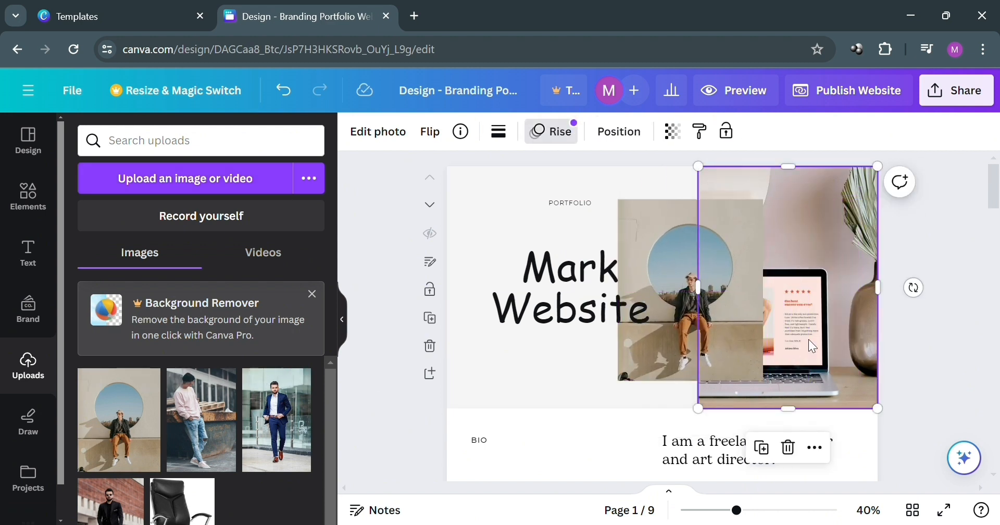
{"action": "left_click_drag", "start_coordinate": [680, 357], "coordinate": [778, 366]}
{"action": "key", "text": "Delete"}
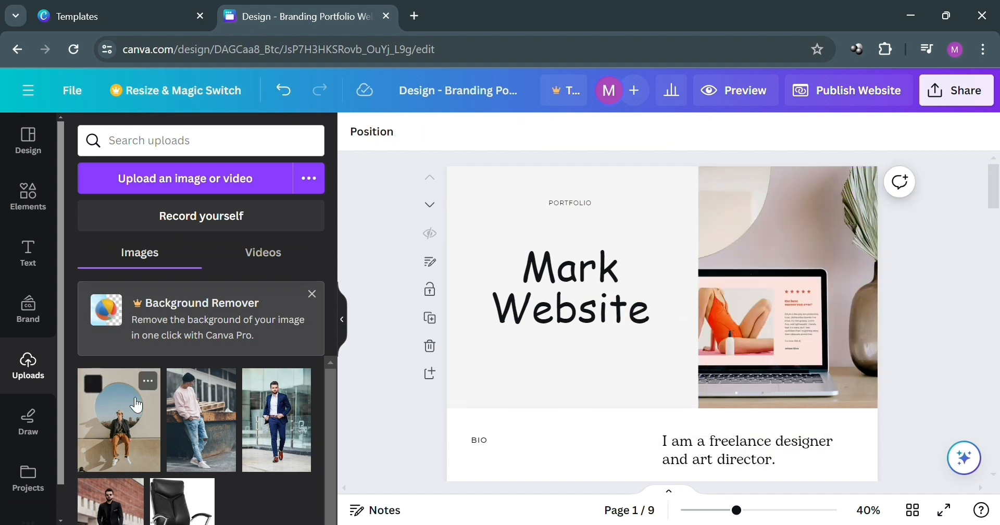
Replace the laptop photo on the first page with the uploaded photo of the man seated before a round opening
{"action": "left_click_drag", "start_coordinate": [134, 408], "coordinate": [783, 297]}
{"action": "left_click_drag", "start_coordinate": [846, 287], "coordinate": [846, 288]}
{"action": "left_click", "coordinate": [633, 339]}
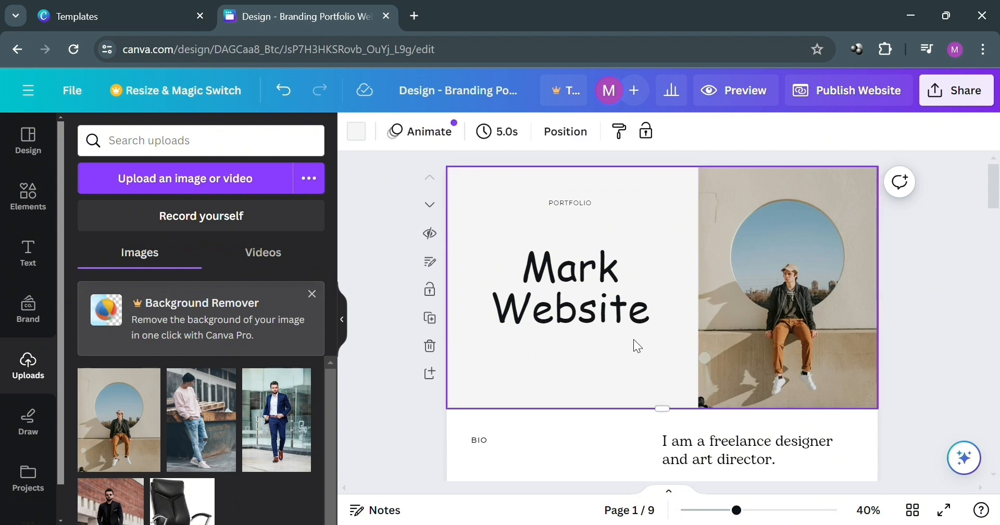
{"action": "scroll", "coordinate": [856, 318], "scroll_direction": "down", "scroll_amount": 2}
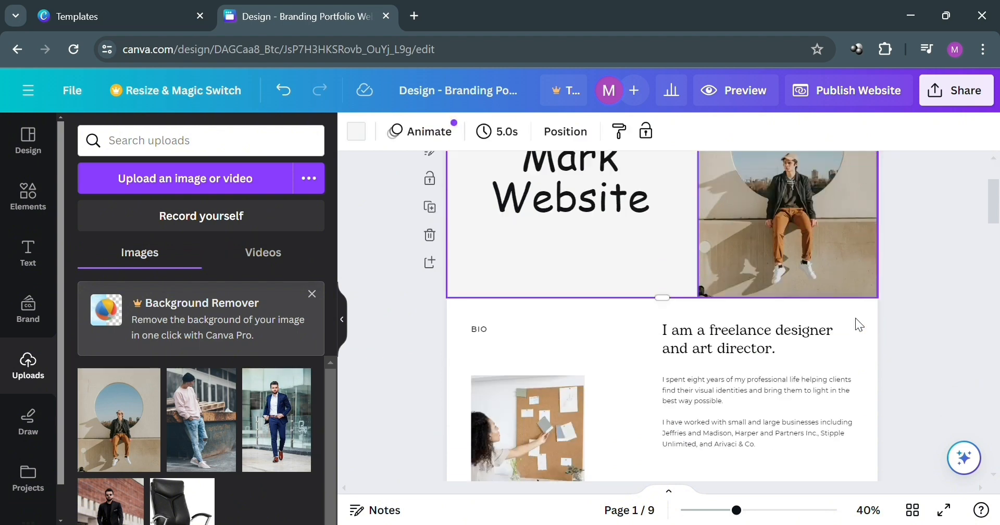
{"action": "scroll", "coordinate": [856, 318], "scroll_direction": "up", "scroll_amount": 2}
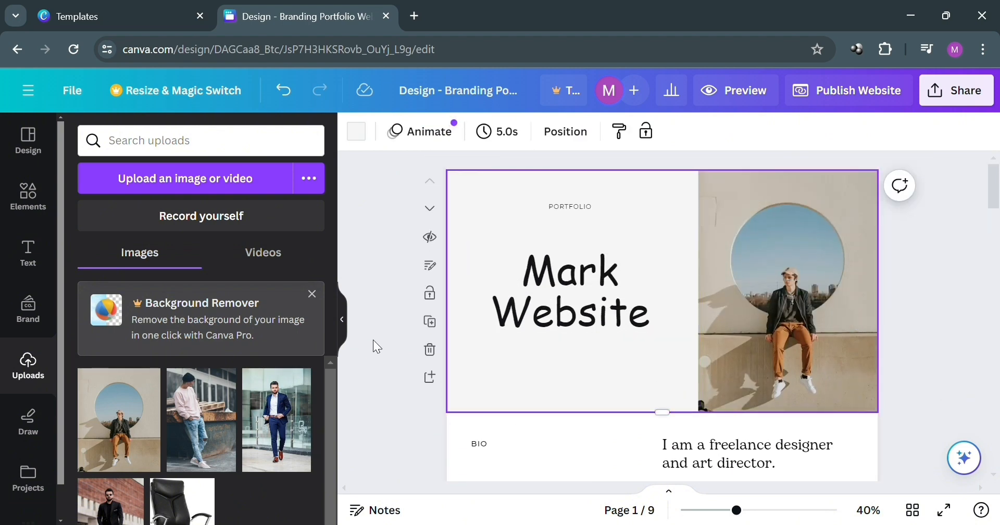
{"action": "left_click", "coordinate": [351, 323]}
{"action": "scroll", "coordinate": [595, 280], "scroll_direction": "down", "scroll_amount": 2}
{"action": "scroll", "coordinate": [594, 279], "scroll_direction": "up", "scroll_amount": 2}
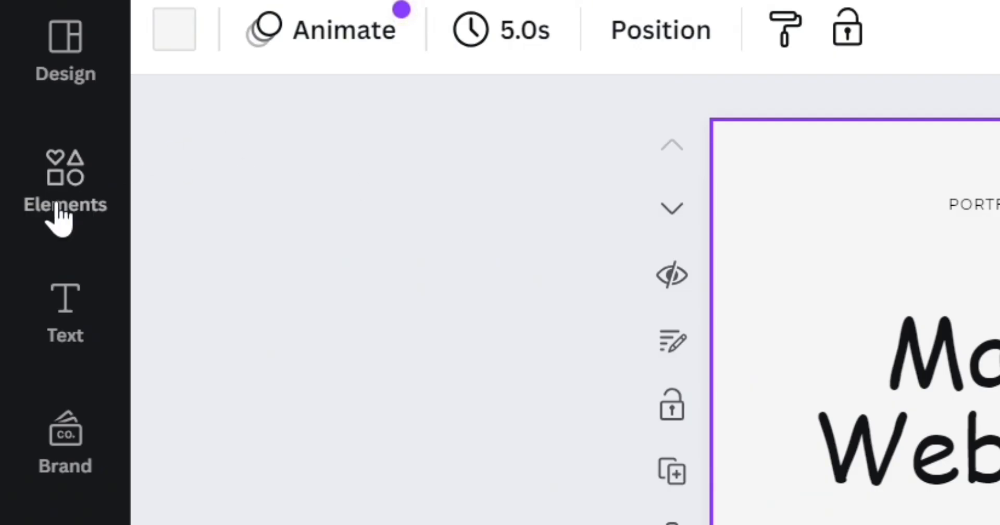
Browse the Elements library's shapes, buttons and AI image generator sections
{"action": "left_click", "coordinate": [26, 208]}
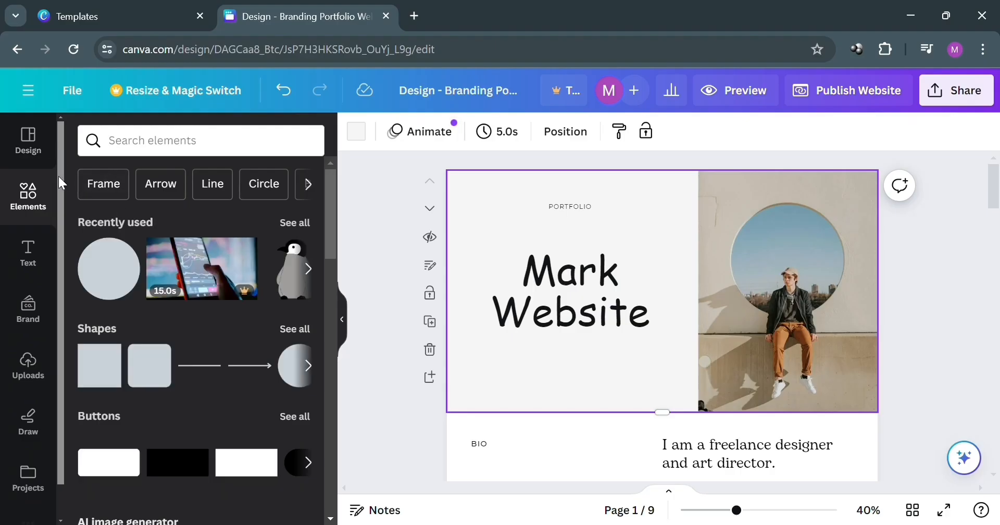
{"action": "scroll", "coordinate": [141, 264], "scroll_direction": "down", "scroll_amount": 4}
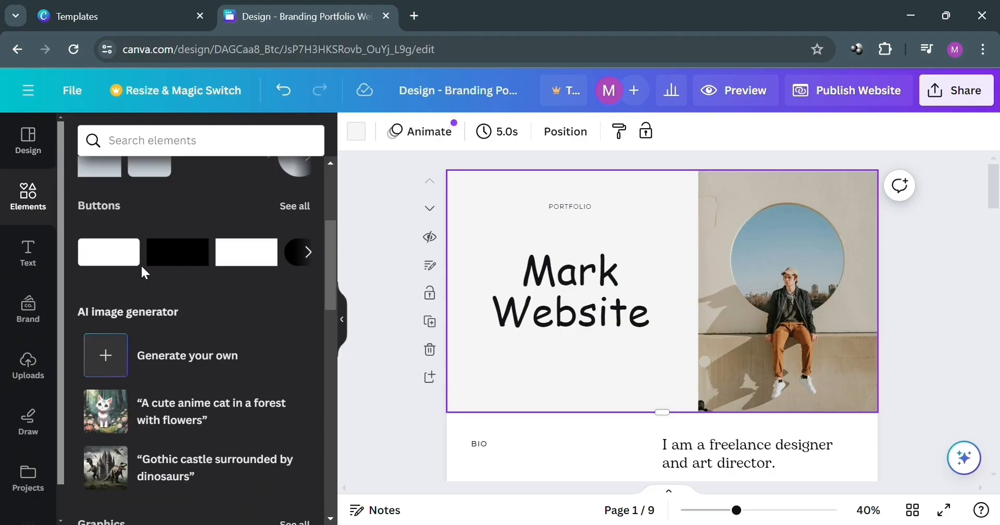
{"action": "scroll", "coordinate": [154, 274], "scroll_direction": "up", "scroll_amount": 4}
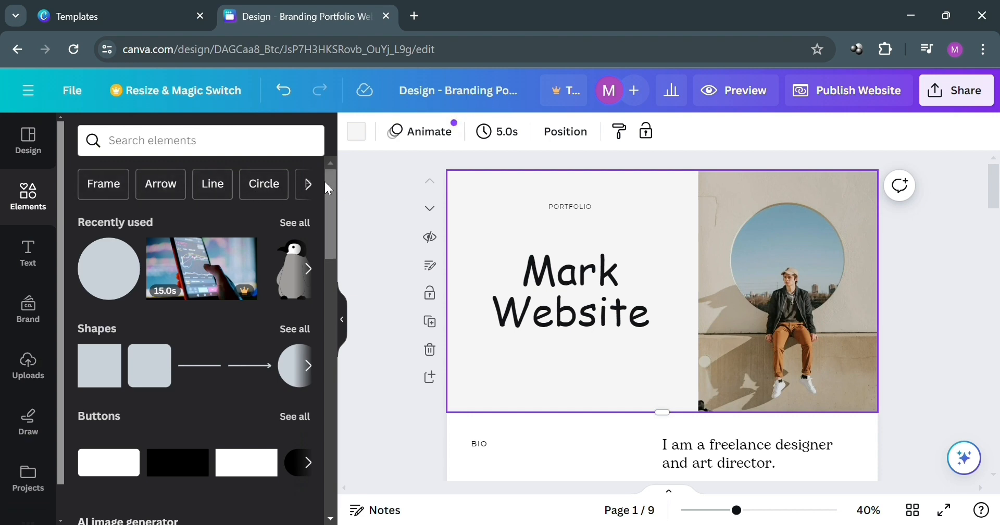
Browse the Elements library's arrow shapes, graphics and photos
{"action": "left_click", "coordinate": [174, 188]}
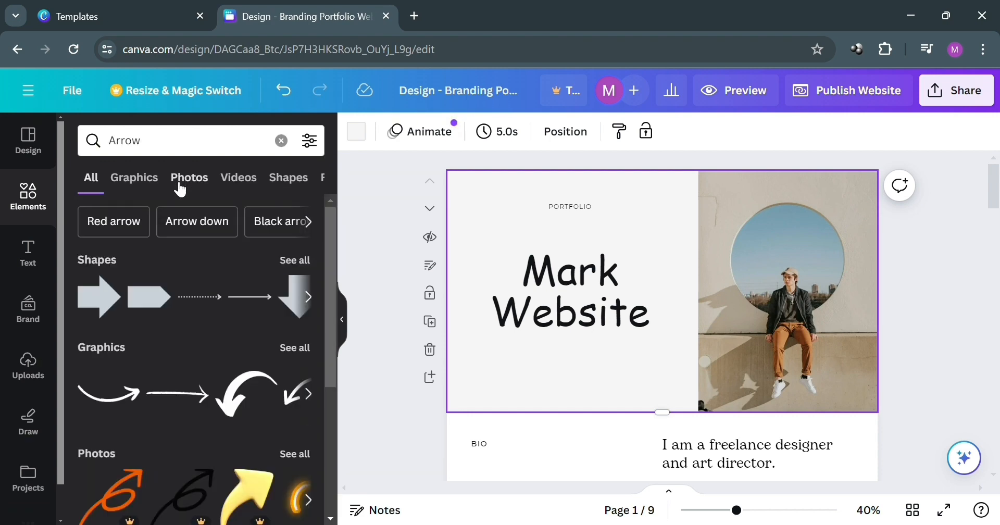
{"action": "scroll", "coordinate": [178, 373], "scroll_direction": "down", "scroll_amount": 4}
{"action": "scroll", "coordinate": [178, 373], "scroll_direction": "up", "scroll_amount": 4}
{"action": "left_click", "coordinate": [281, 141]}
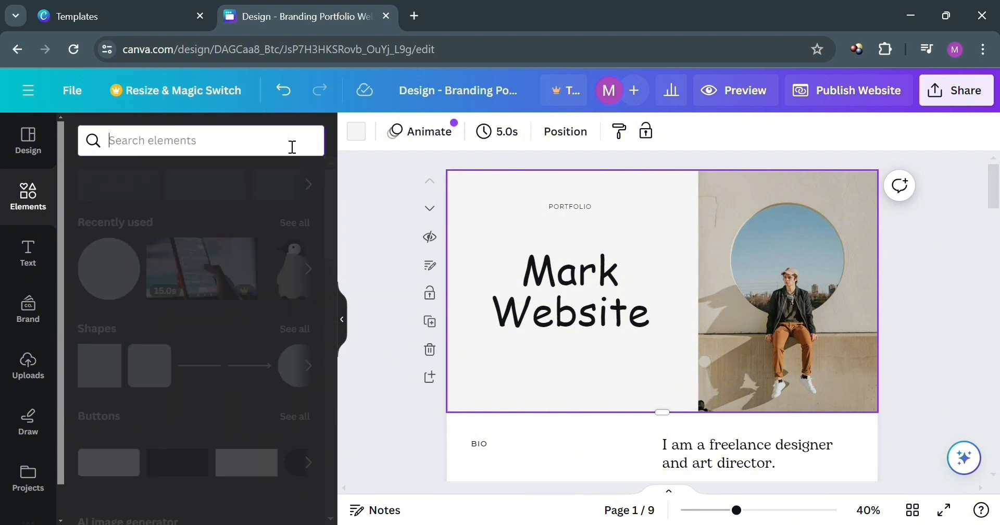
Search the Elements library for "border" and browse the matching graphics, frames, photos and videos
{"action": "type", "text": "bor"}
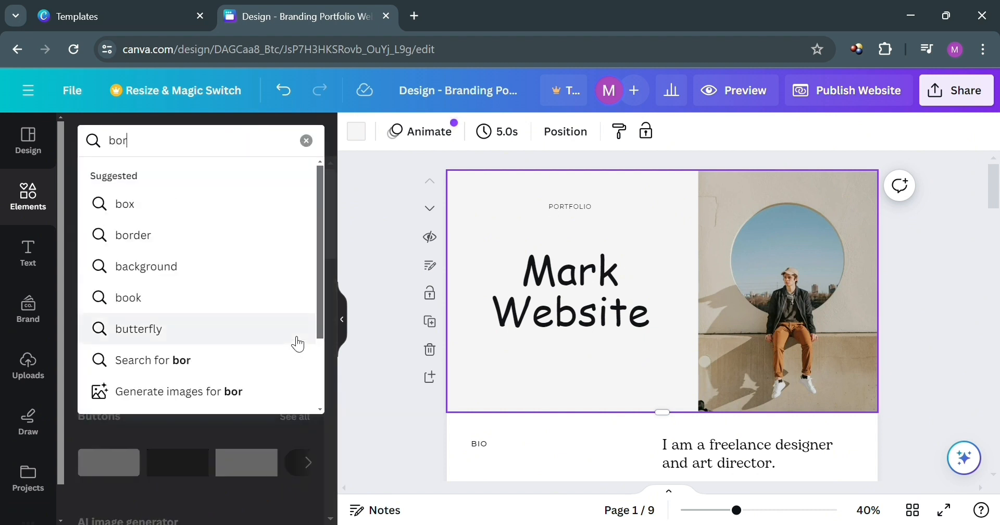
{"action": "type", "text": "der"}
{"action": "key", "text": "Return"}
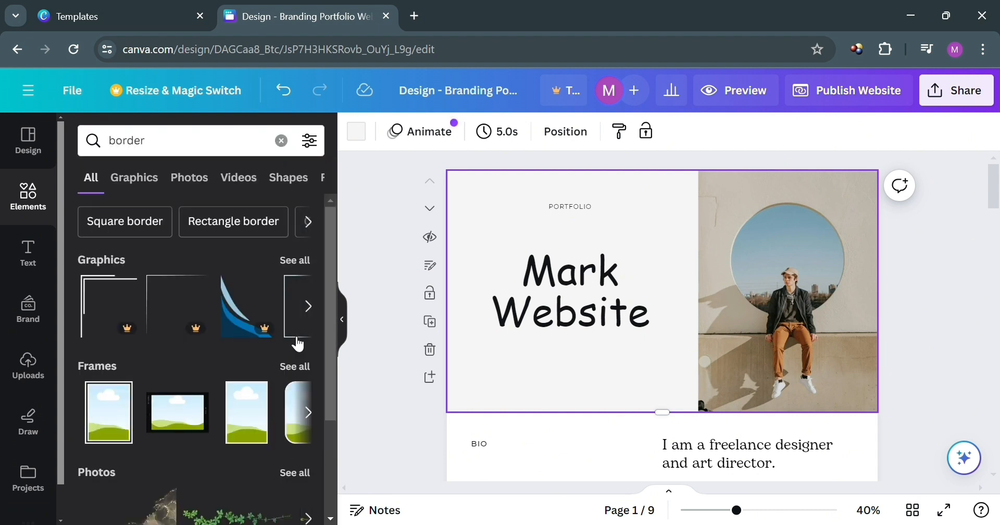
{"action": "scroll", "coordinate": [300, 354], "scroll_direction": "down", "scroll_amount": 3}
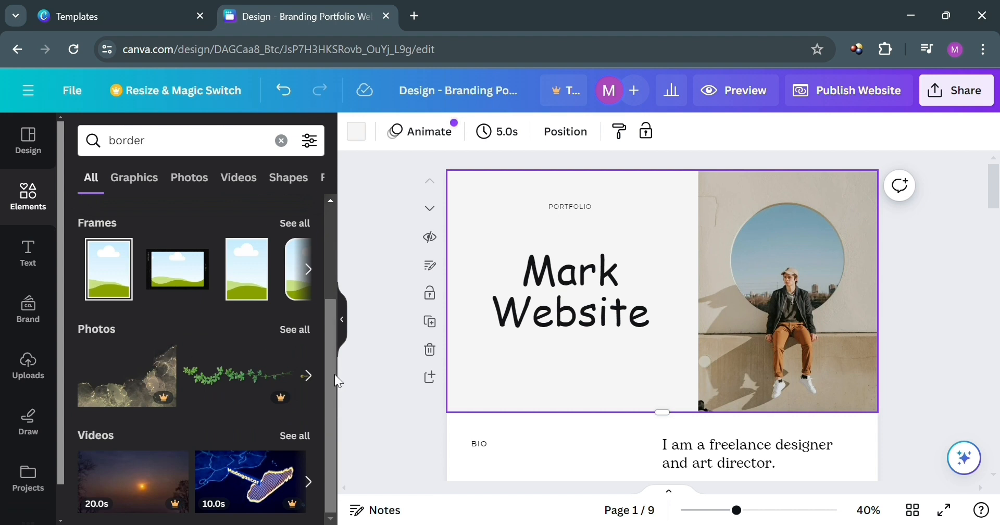
{"action": "left_click", "coordinate": [309, 376]}
{"action": "scroll", "coordinate": [235, 234], "scroll_direction": "up", "scroll_amount": 3}
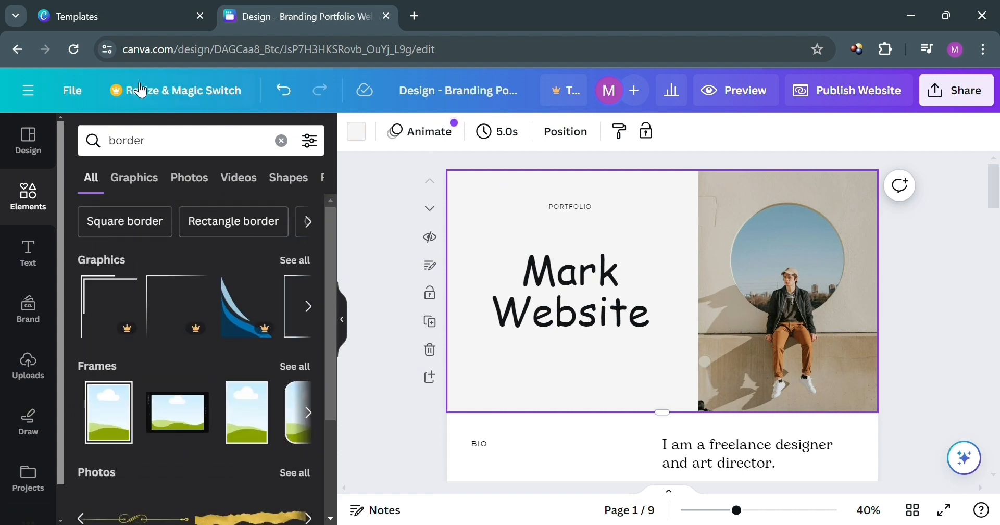
{"action": "left_click", "coordinate": [131, 178]}
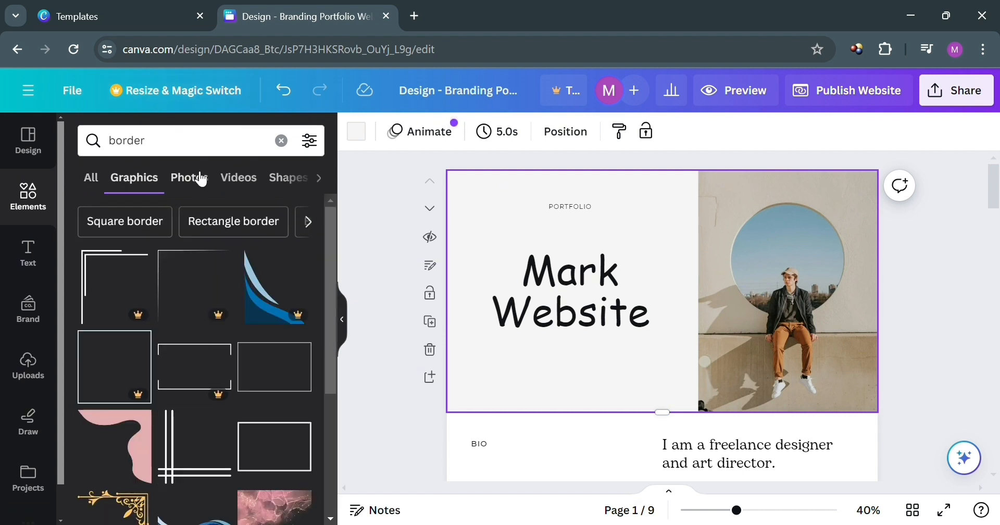
{"action": "left_click", "coordinate": [196, 177]}
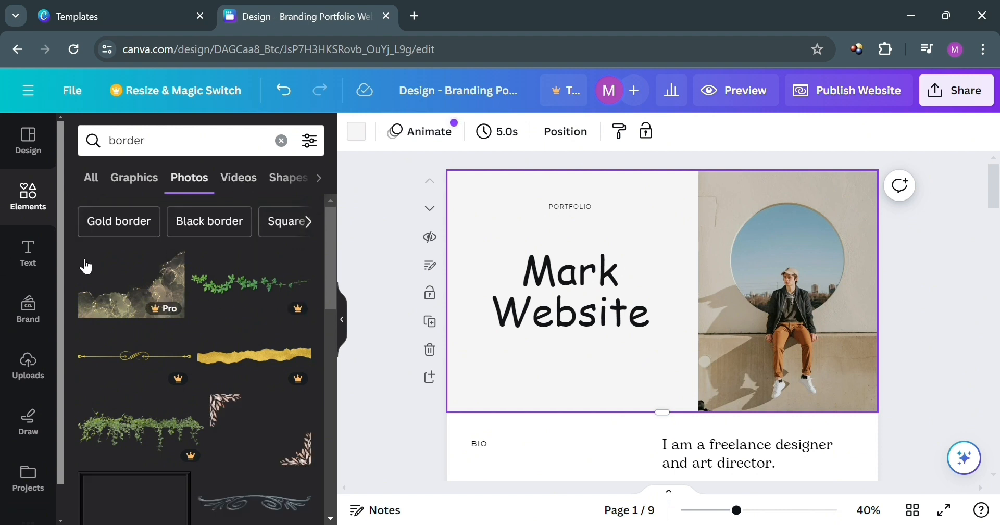
Try a blue freehand pen stroke below the main title on the first page, and erase it
{"action": "left_click", "coordinate": [37, 265]}
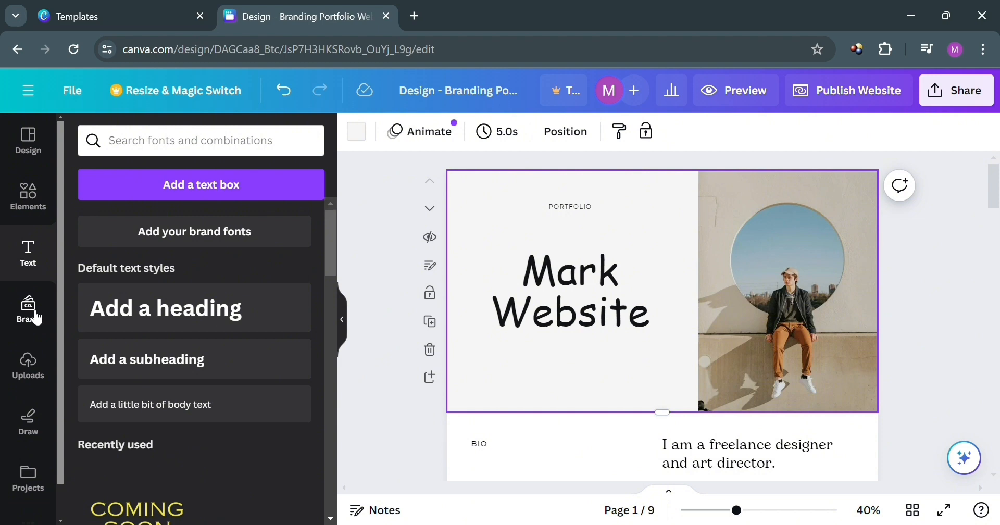
{"action": "left_click", "coordinate": [33, 373]}
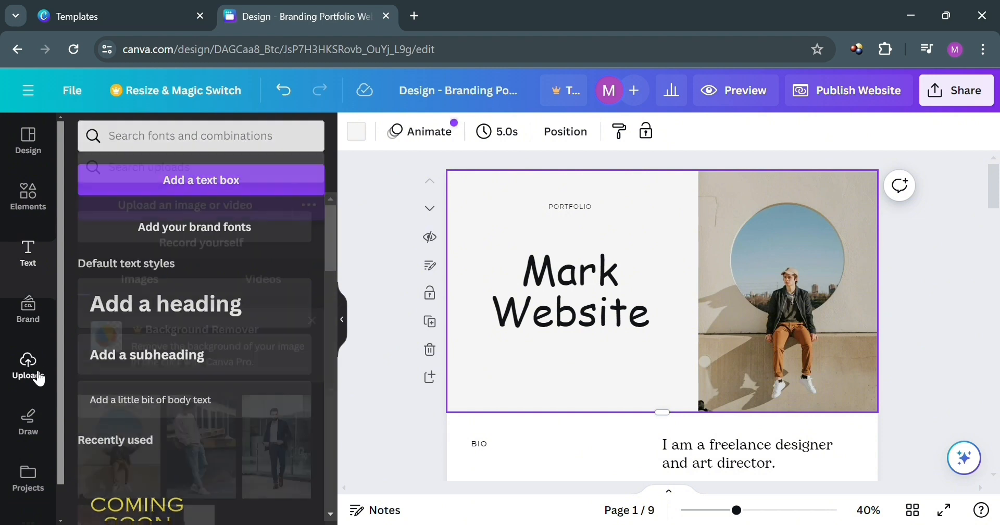
{"action": "left_click", "coordinate": [29, 422]}
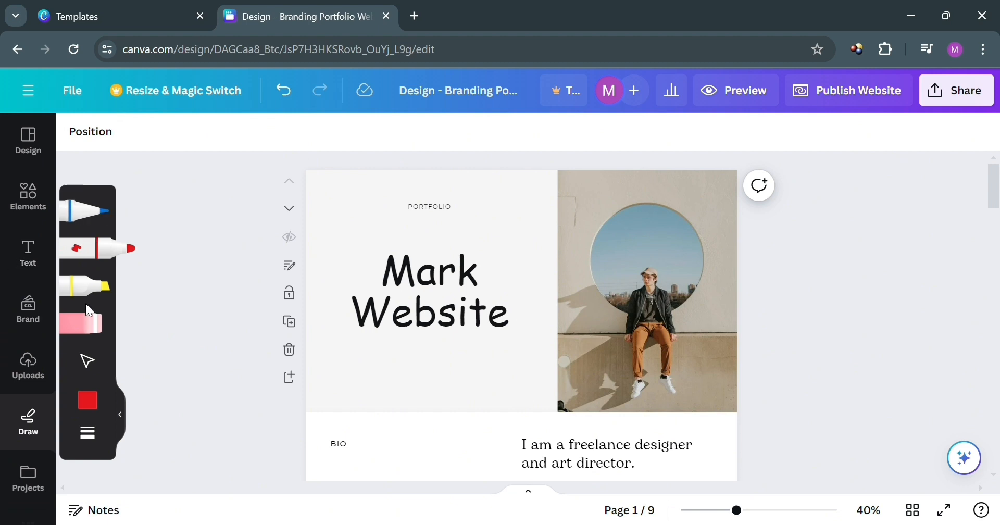
{"action": "left_click", "coordinate": [112, 218]}
{"action": "mouse_move", "coordinate": [484, 334]}
{"action": "left_mouse_down"}
{"action": "mouse_move", "coordinate": [369, 341]}
{"action": "mouse_move", "coordinate": [465, 389]}
{"action": "mouse_move", "coordinate": [458, 360]}
{"action": "mouse_move", "coordinate": [452, 403]}
{"action": "left_mouse_up"}
{"action": "left_click", "coordinate": [101, 325]}
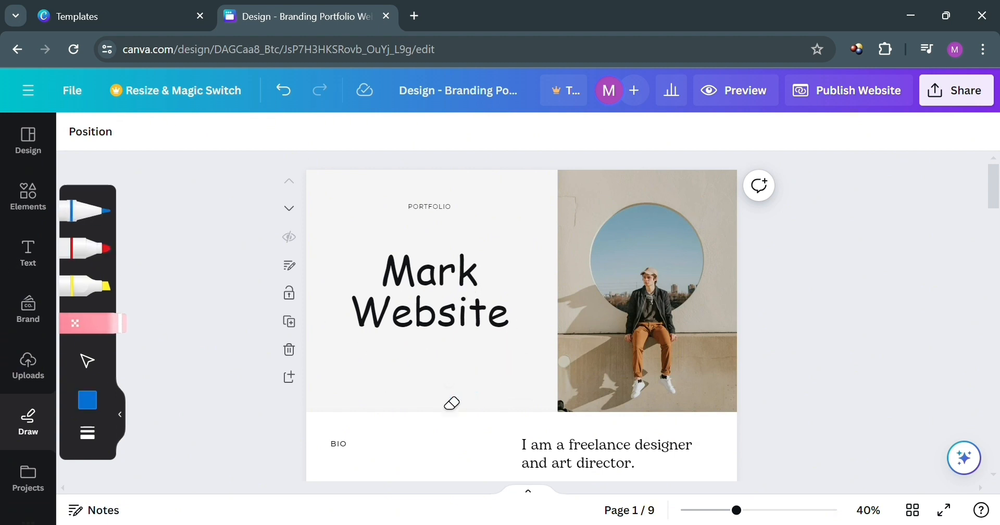
{"action": "left_click", "coordinate": [123, 415]}
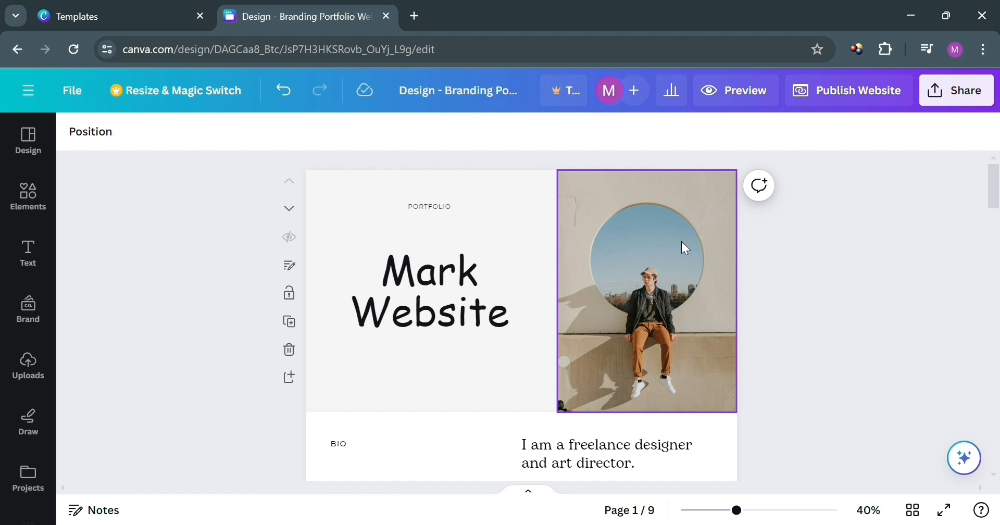
Rename the first page as "Intro" and check its entry in the navigation menu of the website preview
{"action": "left_click", "coordinate": [764, 102]}
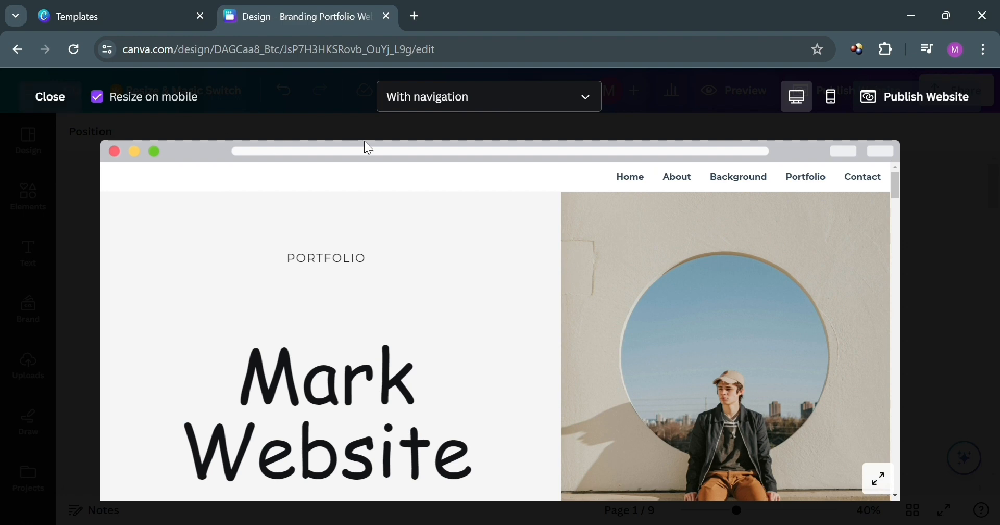
{"action": "left_click", "coordinate": [75, 100]}
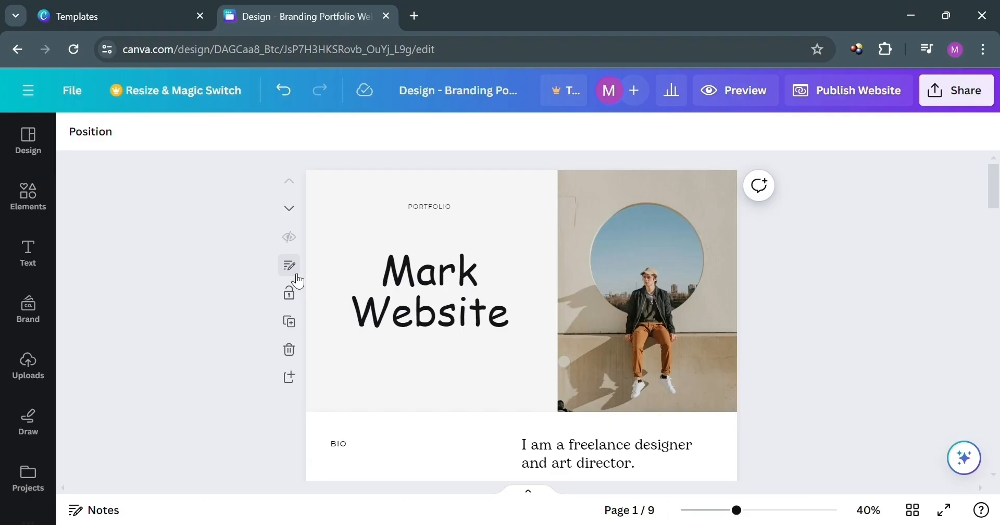
{"action": "left_click", "coordinate": [280, 241]}
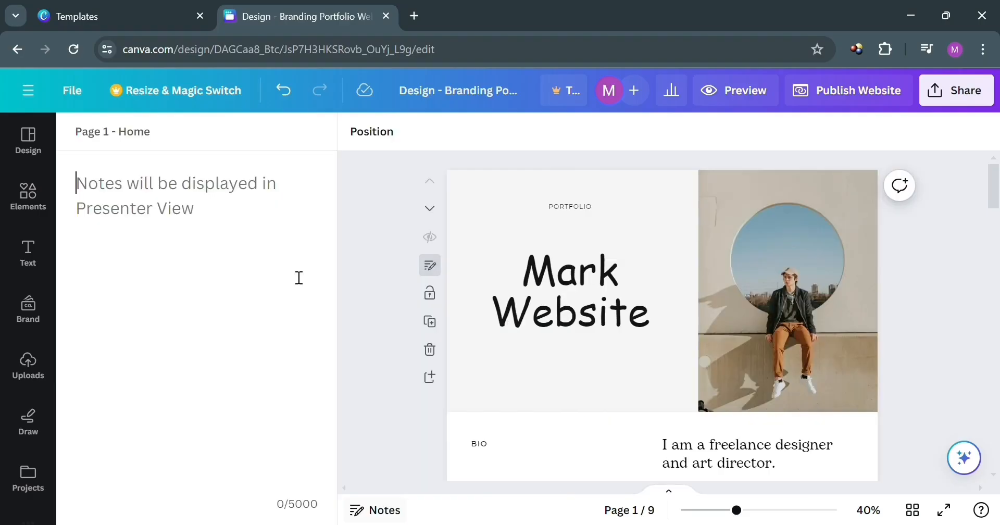
{"action": "left_click", "coordinate": [163, 134]}
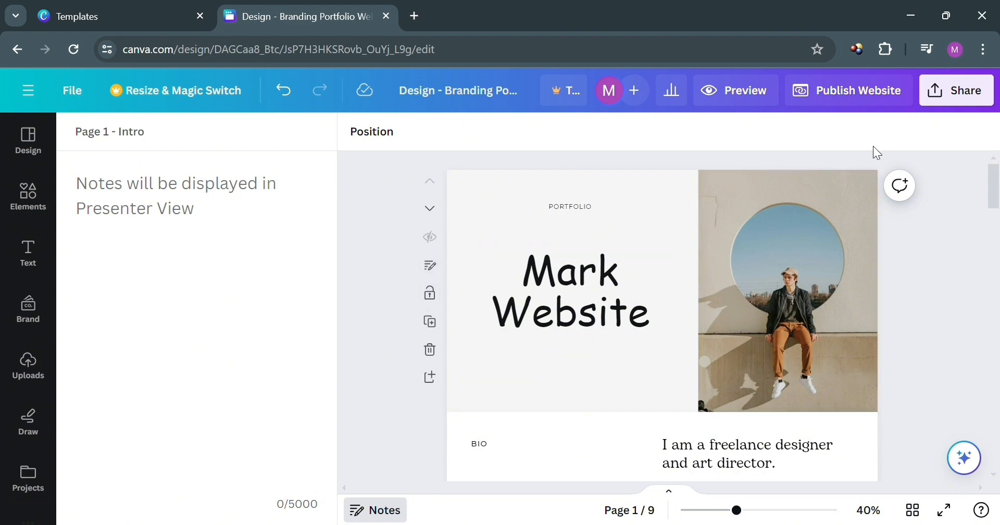
{"action": "left_click", "coordinate": [773, 100]}
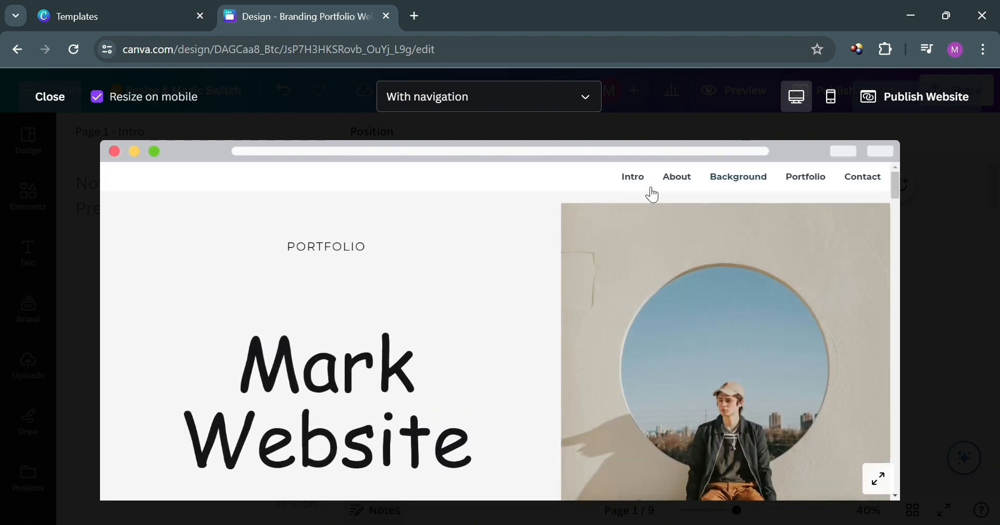
{"action": "left_click", "coordinate": [59, 102]}
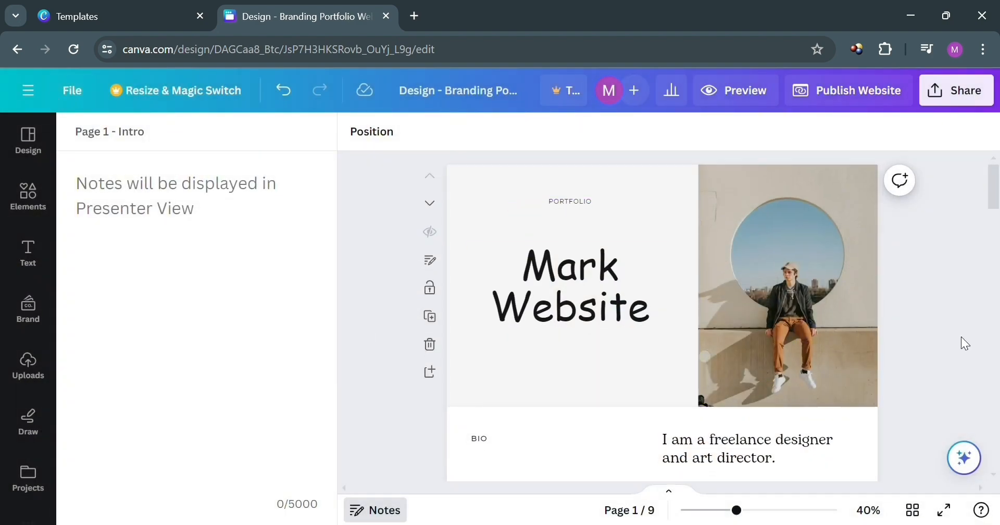
Rename the second page, containing the bio section, as "My work"
{"action": "scroll", "coordinate": [961, 336], "scroll_direction": "down", "scroll_amount": 3}
{"action": "scroll", "coordinate": [707, 305], "scroll_direction": "down", "scroll_amount": 2}
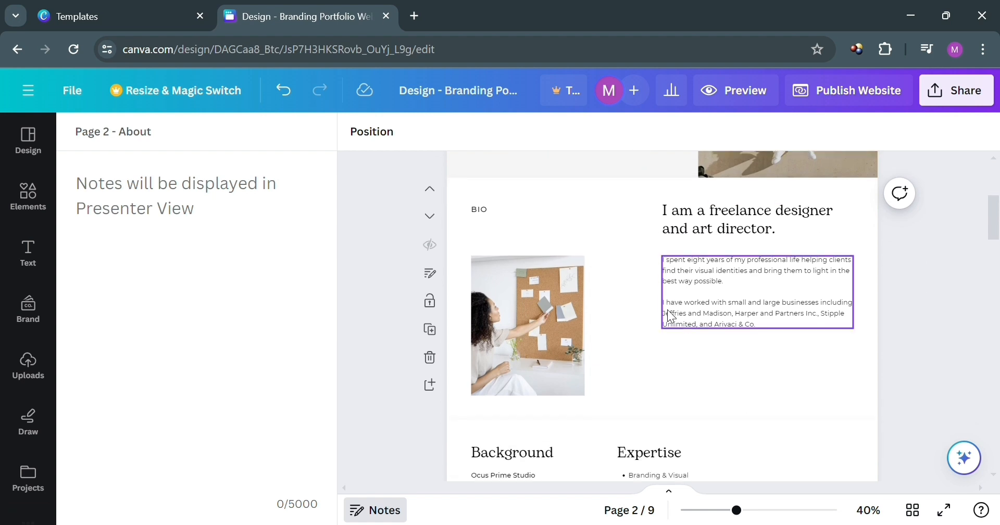
{"action": "left_click", "coordinate": [648, 313]}
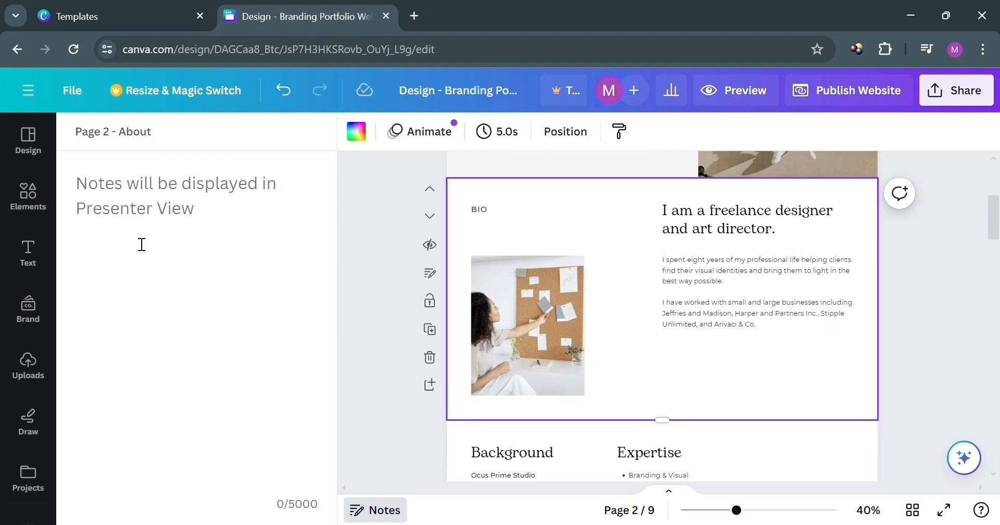
{"action": "double_click", "coordinate": [144, 133]}
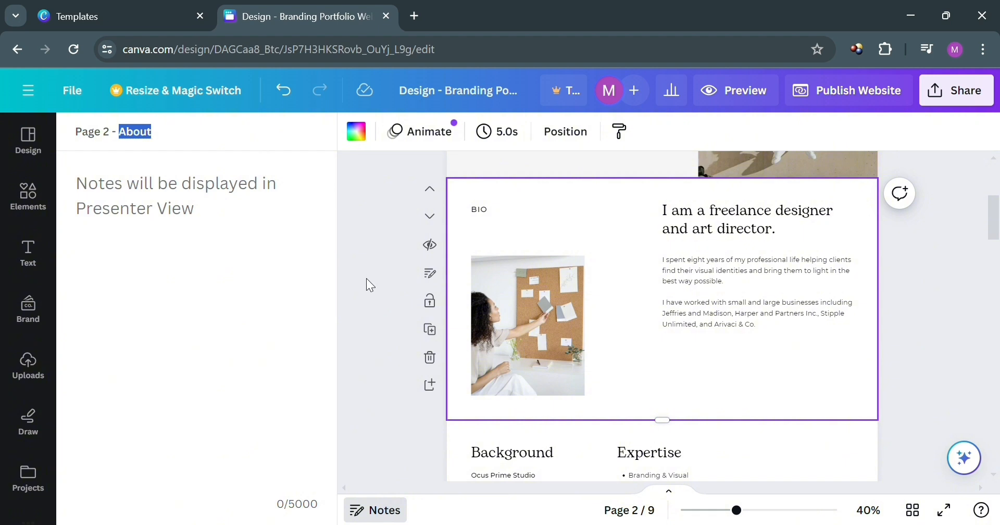
{"action": "type", "text": "My work"}
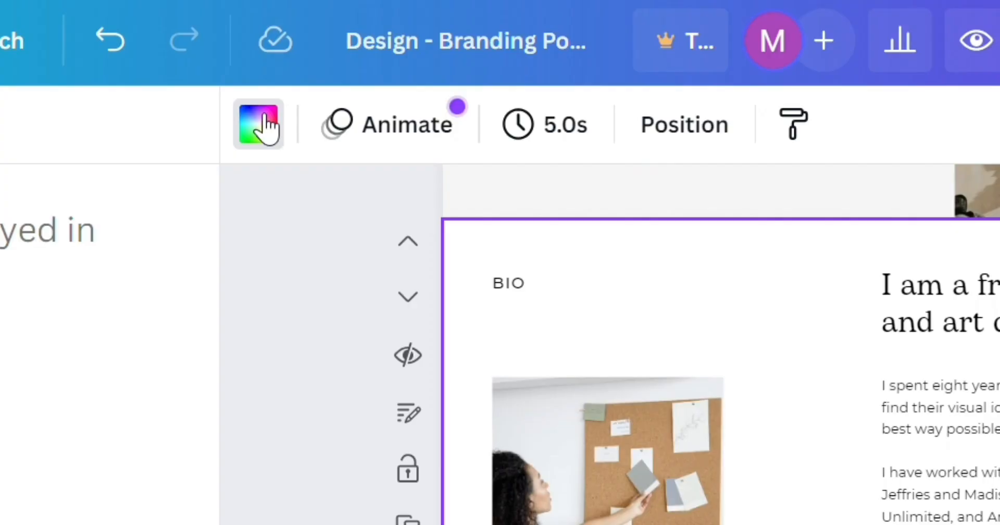
Set the bio page's background to the light tan colour from its photo colours
{"action": "left_click", "coordinate": [263, 124]}
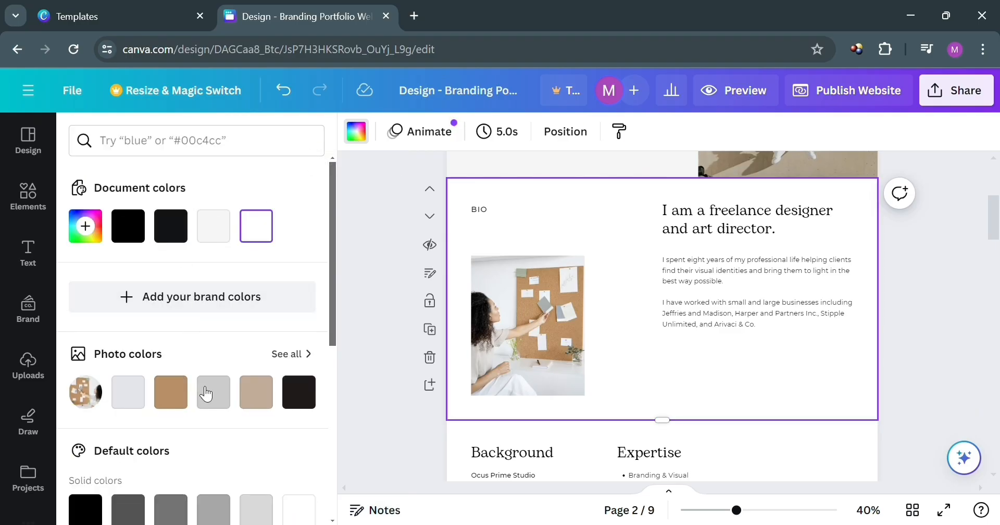
{"action": "left_click", "coordinate": [256, 392]}
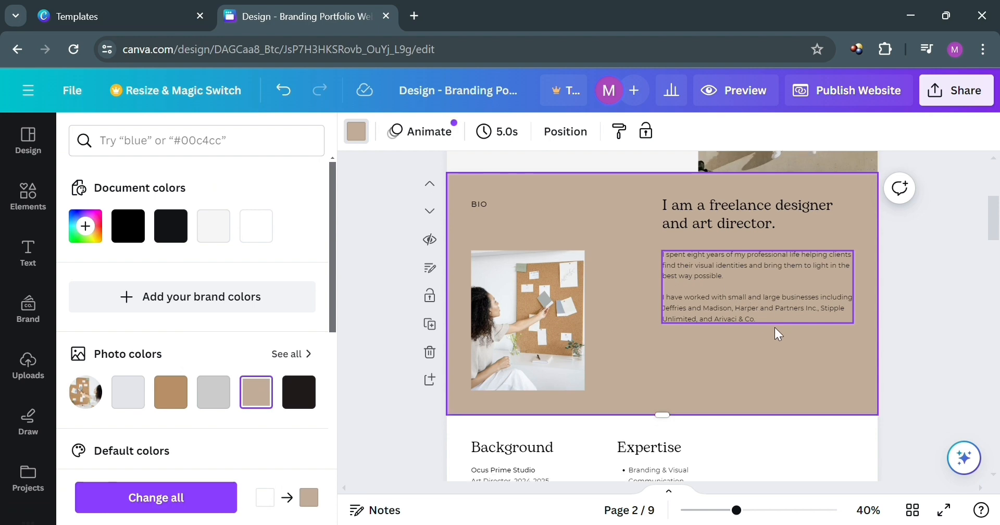
{"action": "scroll", "coordinate": [774, 327], "scroll_direction": "down", "scroll_amount": 2}
{"action": "left_click", "coordinate": [899, 317]}
{"action": "scroll", "coordinate": [899, 317], "scroll_direction": "up", "scroll_amount": 4}
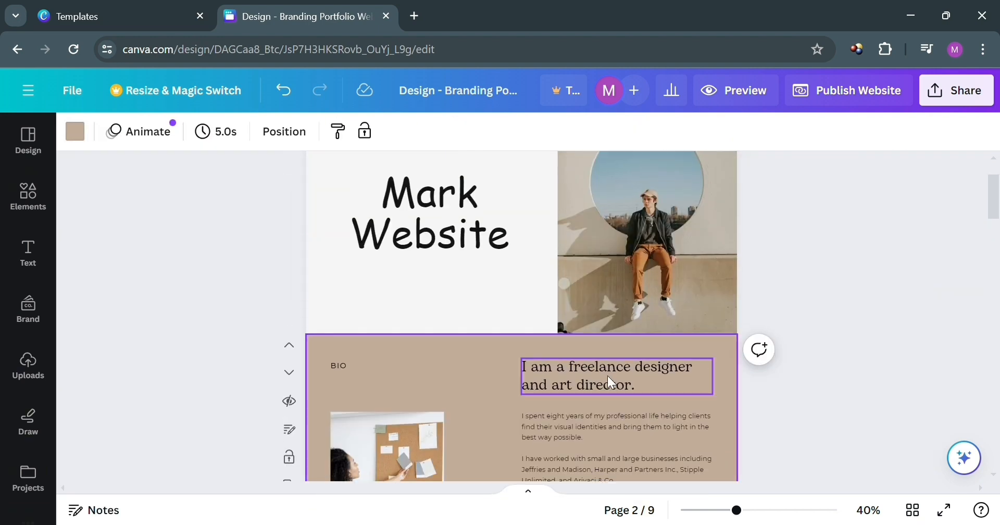
Replace the bio page's photo with the uploaded picture of the man in a pink sweater and jeans
{"action": "scroll", "coordinate": [606, 377], "scroll_direction": "down", "scroll_amount": 3}
{"action": "left_click", "coordinate": [386, 317]}
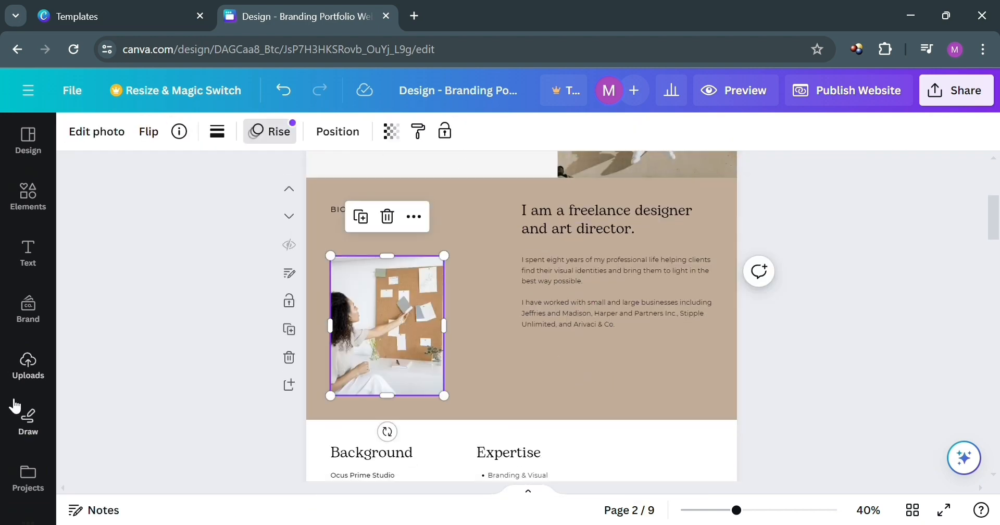
{"action": "left_click", "coordinate": [31, 371]}
{"action": "scroll", "coordinate": [237, 417], "scroll_direction": "down", "scroll_amount": 1}
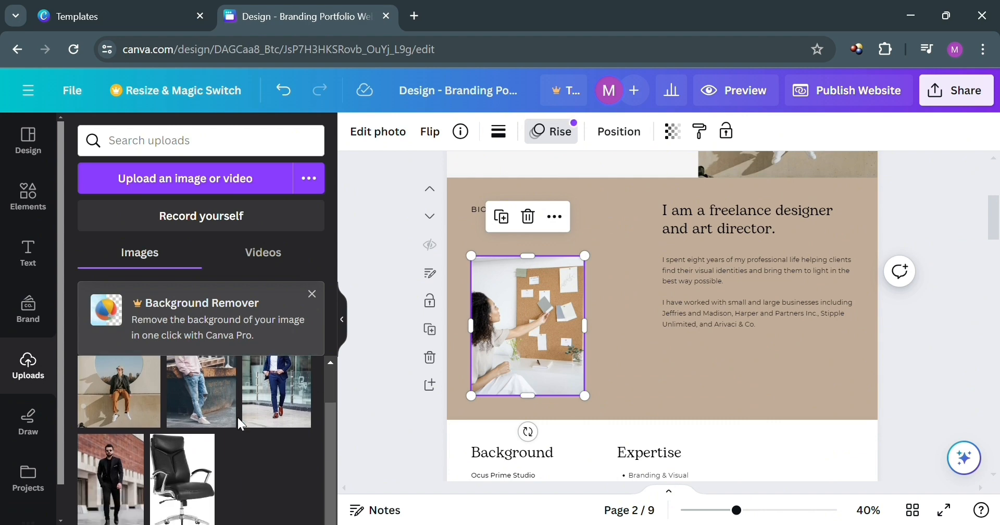
{"action": "left_click_drag", "start_coordinate": [234, 417], "coordinate": [522, 358]}
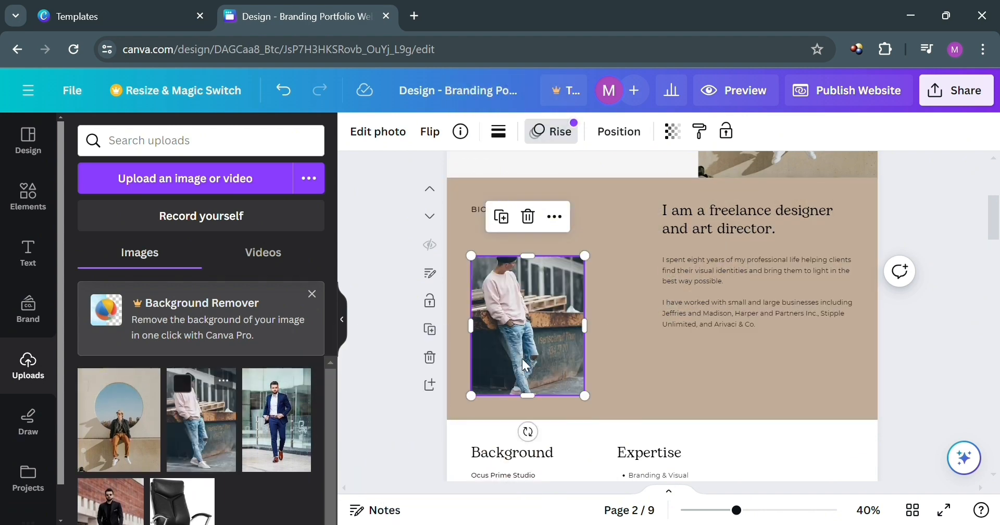
{"action": "left_click", "coordinate": [351, 336]}
Replace the bio page's heading text with "Just trust the process"
{"action": "double_click", "coordinate": [551, 216]}
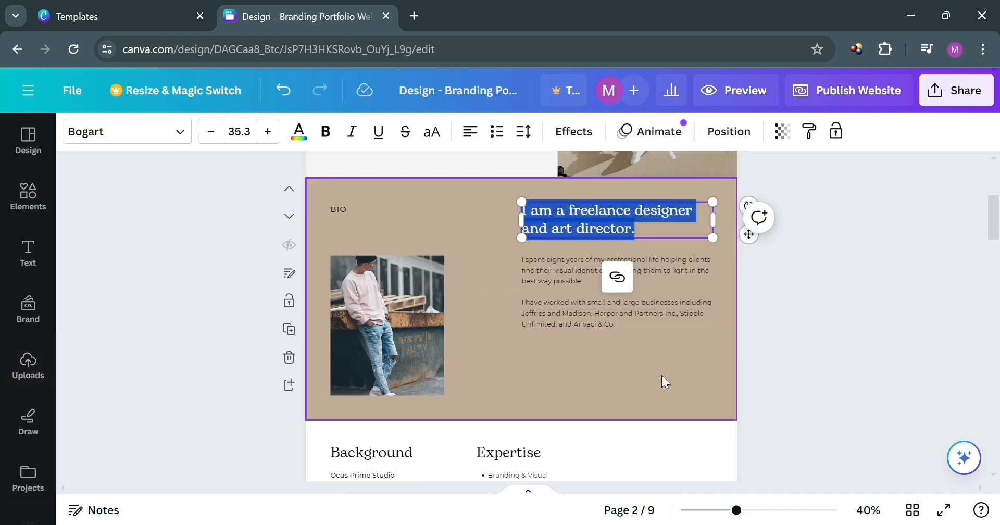
{"action": "type", "text": "J"}
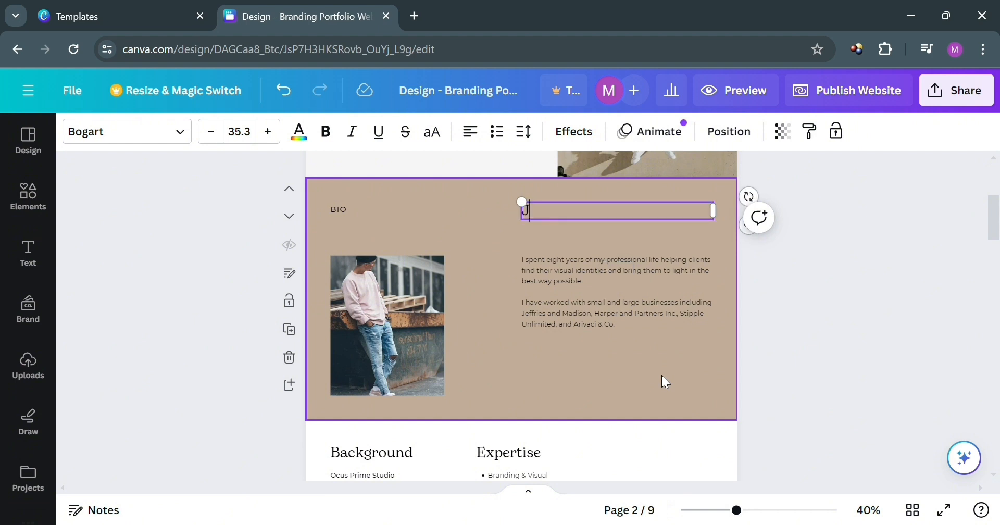
{"action": "type", "text": "ust trust the process"}
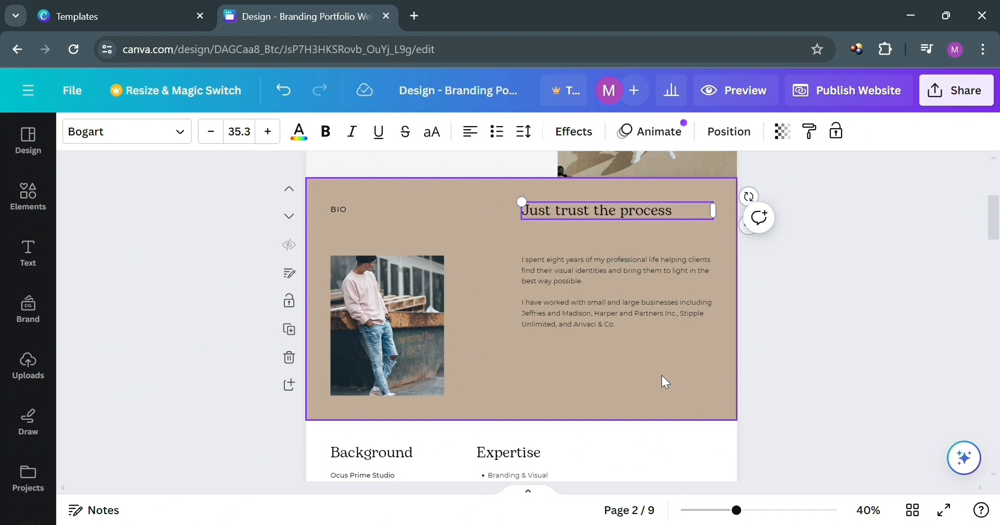
Set the font size of both bio paragraphs below the heading to 17
{"action": "left_click", "coordinate": [581, 266]}
{"action": "triple_click", "coordinate": [590, 272]}
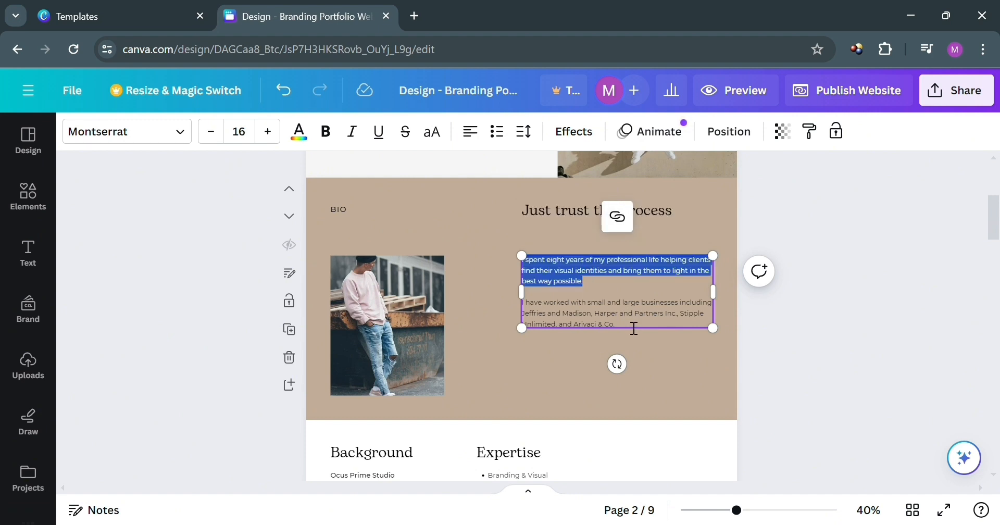
{"action": "left_click", "coordinate": [667, 356]}
{"action": "triple_click", "coordinate": [651, 319]}
{"action": "left_click", "coordinate": [641, 312]}
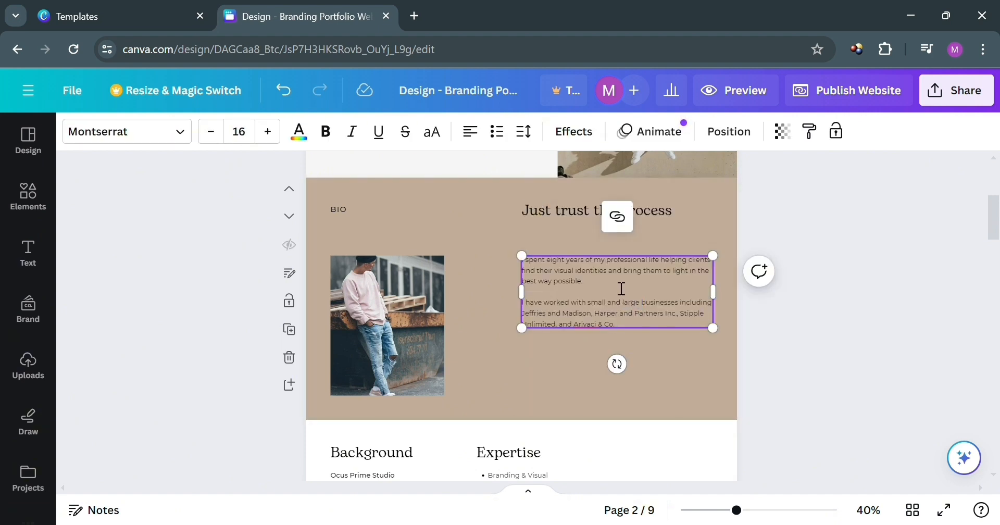
{"action": "key", "text": "ctrl+a"}
{"action": "left_click", "coordinate": [268, 132]}
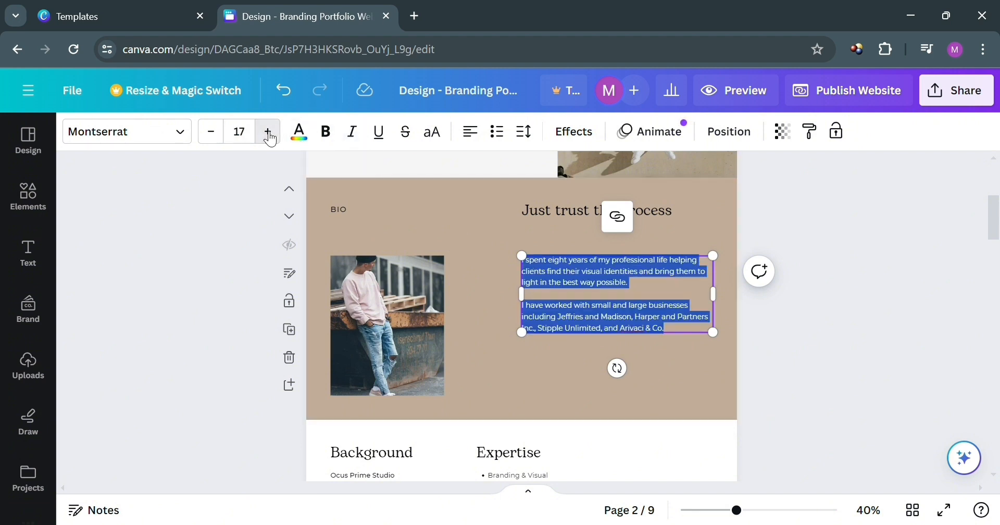
Set both bio paragraphs to font size 20 and make them bold
{"action": "left_click", "coordinate": [268, 132]}
{"action": "left_click", "coordinate": [268, 132]}
{"action": "left_click", "coordinate": [268, 132]}
{"action": "left_click", "coordinate": [326, 132]}
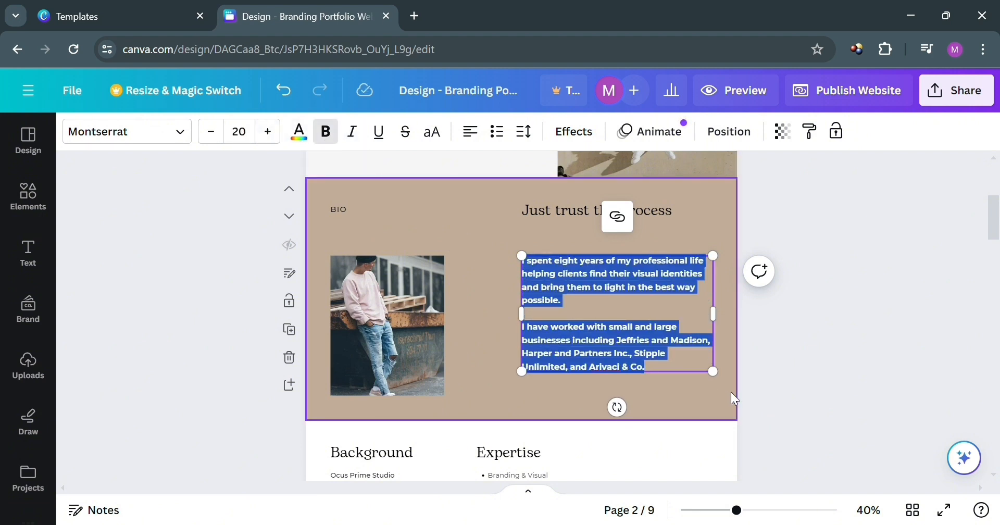
{"action": "key", "text": "Escape"}
Widen and reposition the bio paragraphs' text box beside the photo, and move the photo up closer to the BIO label
{"action": "left_click_drag", "start_coordinate": [639, 335], "coordinate": [602, 330]}
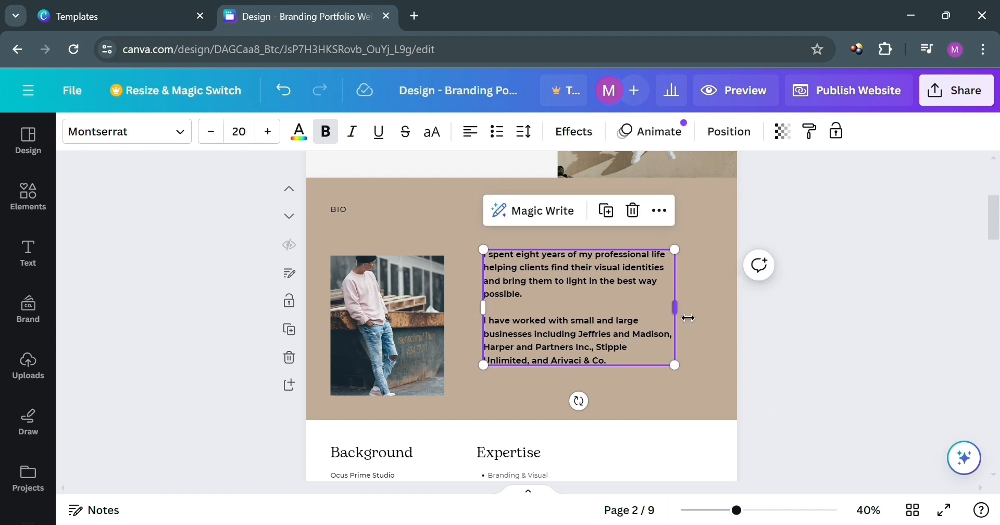
{"action": "left_click_drag", "start_coordinate": [687, 317], "coordinate": [671, 338]}
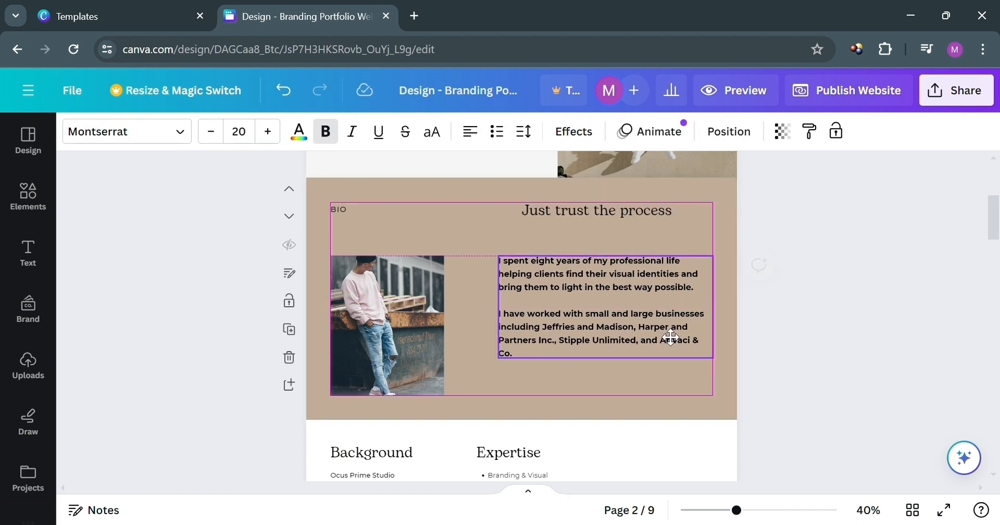
{"action": "left_click_drag", "start_coordinate": [428, 339], "coordinate": [427, 313]}
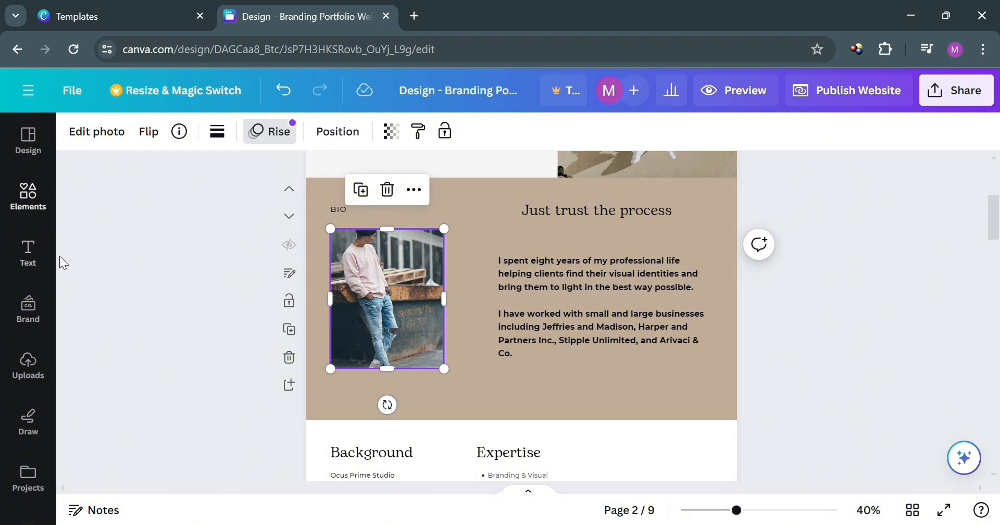
Move the photo of the woman with a laptop on the Background and Expertise page inward and up, away from the page edges
{"action": "scroll", "coordinate": [625, 302], "scroll_direction": "down", "scroll_amount": 6}
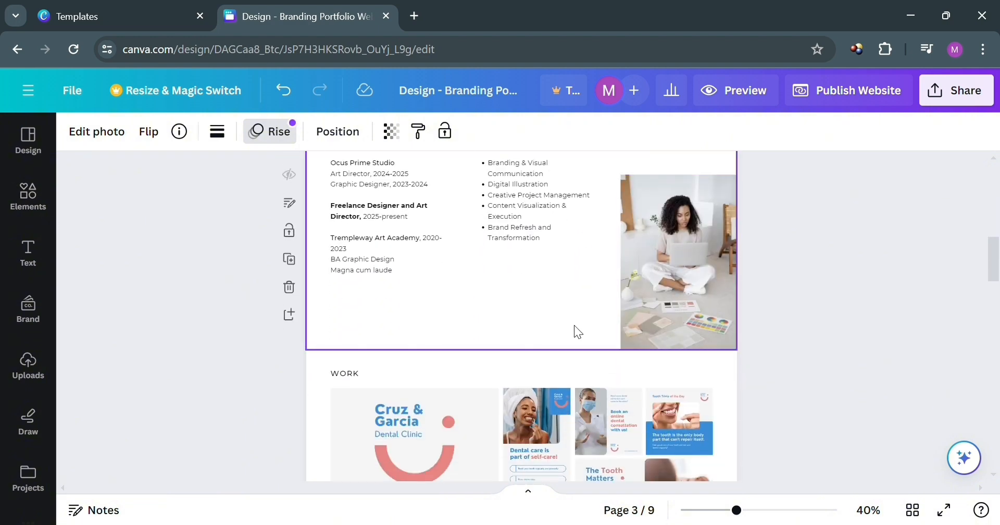
{"action": "left_click", "coordinate": [504, 313]}
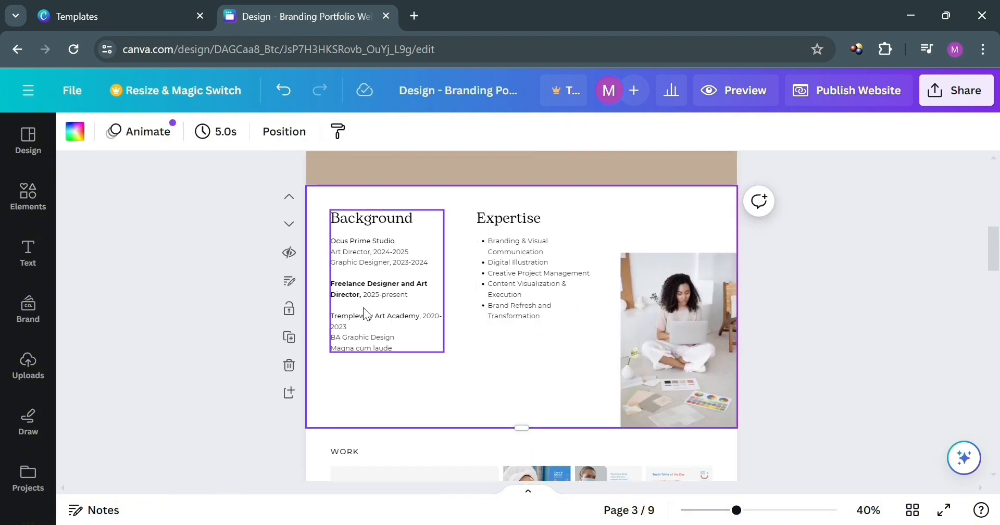
{"action": "left_click", "coordinate": [364, 308]}
{"action": "left_click", "coordinate": [530, 355]}
{"action": "scroll", "coordinate": [532, 351], "scroll_direction": "down", "scroll_amount": 3}
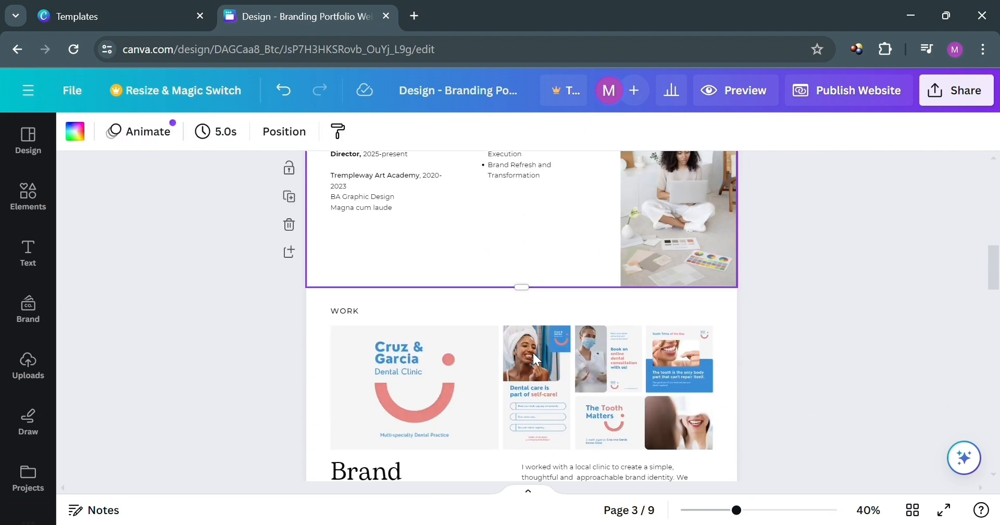
{"action": "scroll", "coordinate": [532, 351], "scroll_direction": "down", "scroll_amount": 3}
{"action": "scroll", "coordinate": [533, 352], "scroll_direction": "up", "scroll_amount": 6}
{"action": "left_click", "coordinate": [661, 342]}
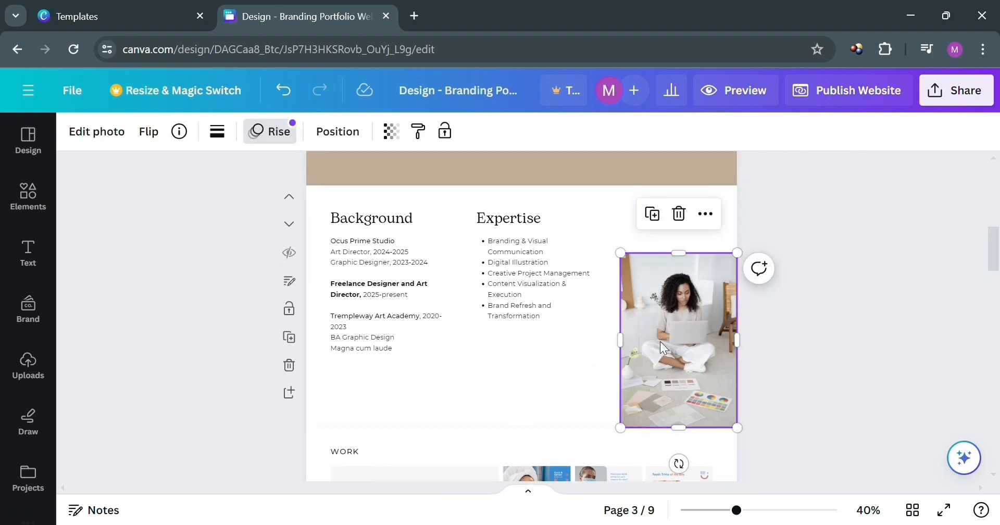
{"action": "left_click_drag", "start_coordinate": [661, 342], "coordinate": [642, 321]}
Apply the colour palette of dark green, red, light green, pink and pale lime to the Background and Expertise page
{"action": "left_click", "coordinate": [29, 197]}
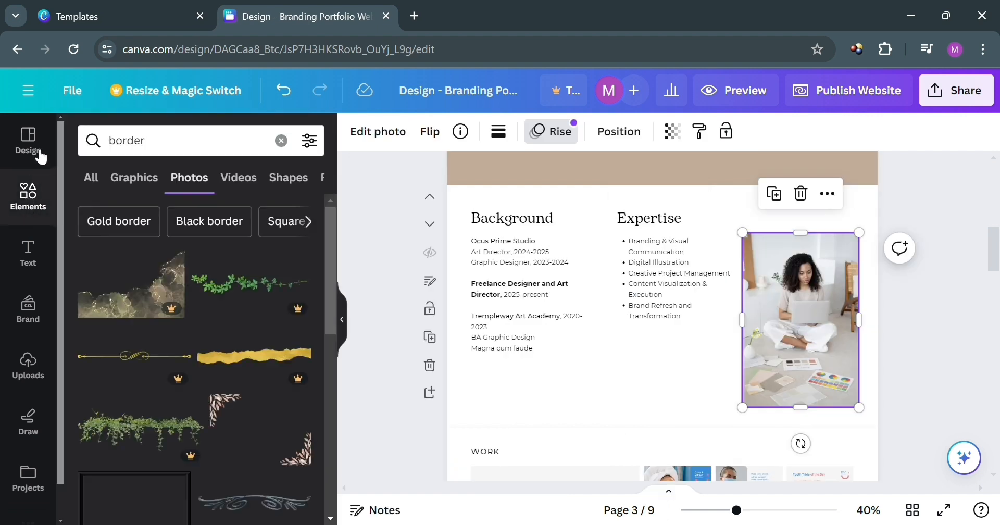
{"action": "left_click", "coordinate": [30, 151]}
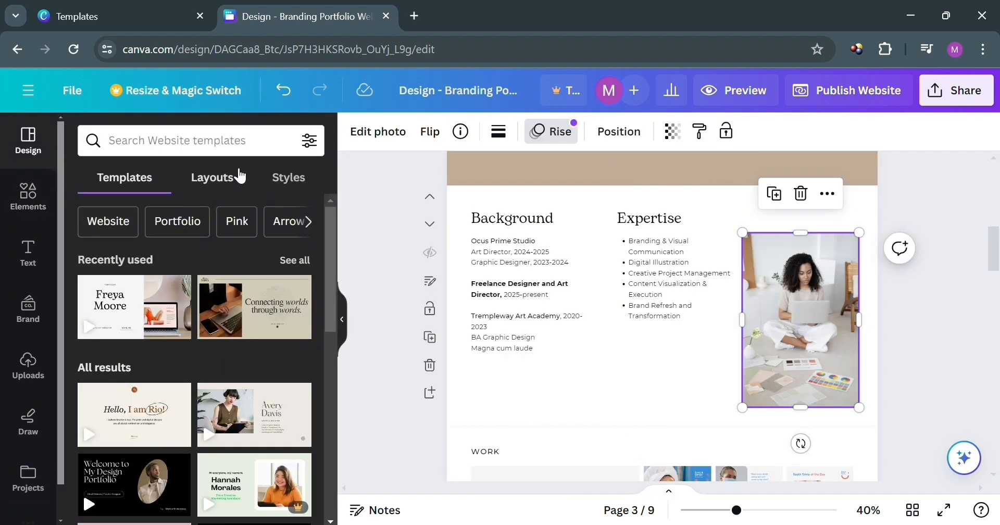
{"action": "left_click", "coordinate": [237, 179]}
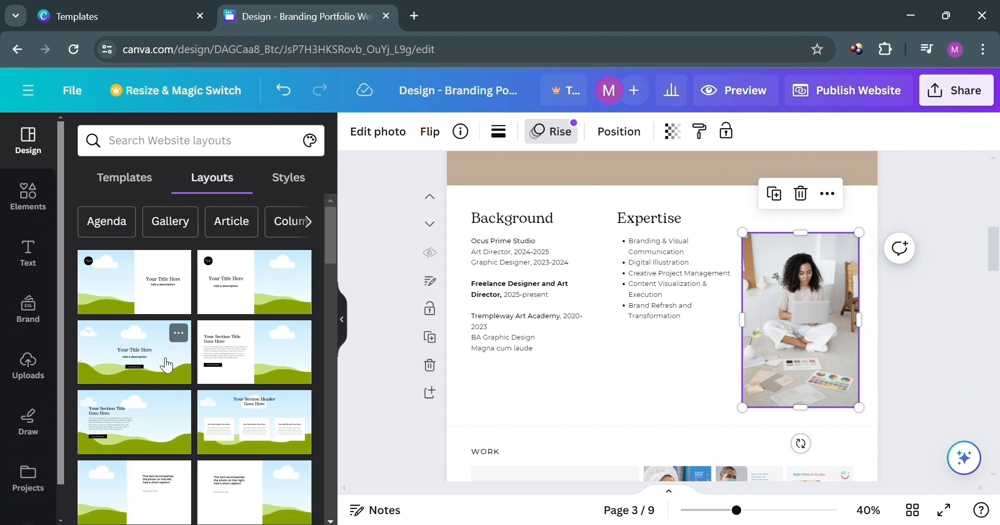
{"action": "scroll", "coordinate": [239, 396], "scroll_direction": "down", "scroll_amount": 3}
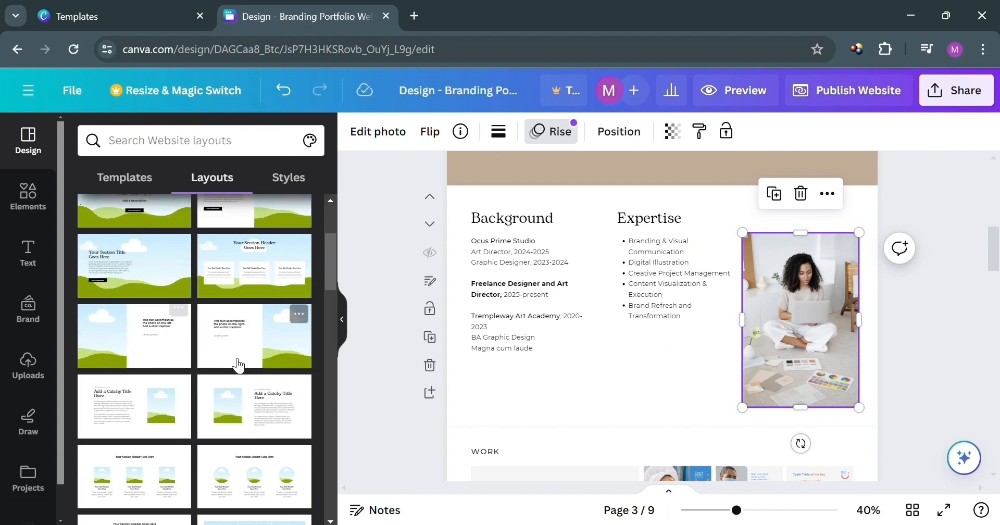
{"action": "scroll", "coordinate": [234, 362], "scroll_direction": "up", "scroll_amount": 5}
{"action": "left_click", "coordinate": [298, 191]}
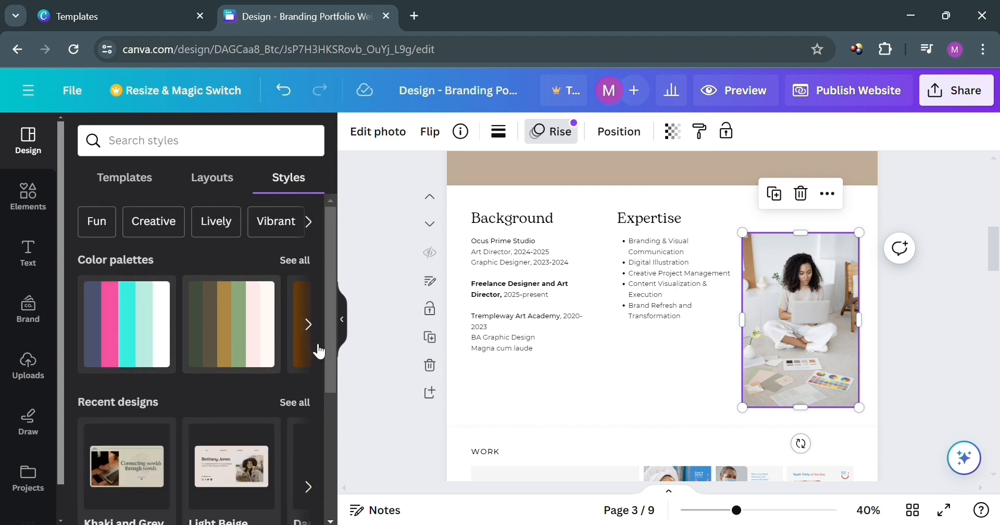
{"action": "left_click", "coordinate": [308, 325]}
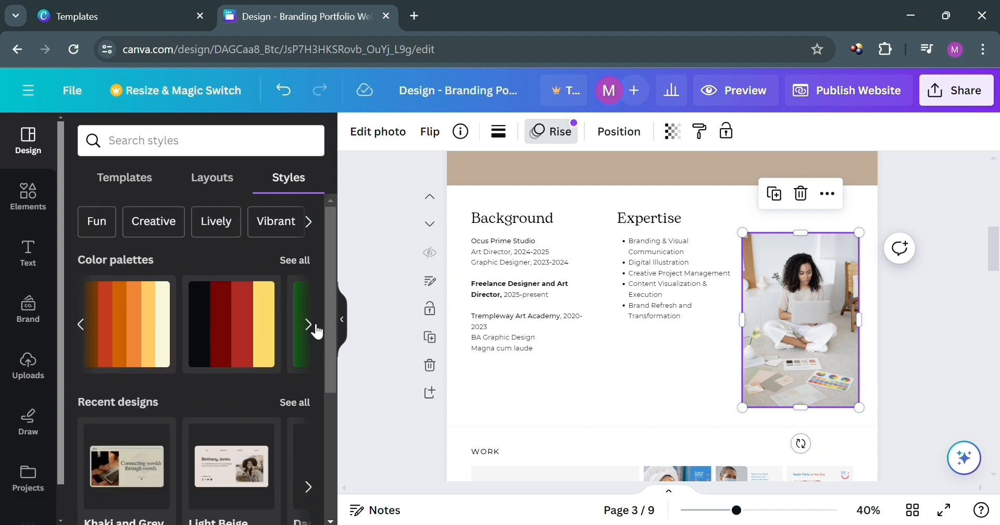
{"action": "left_click", "coordinate": [315, 327]}
{"action": "left_click", "coordinate": [146, 334]}
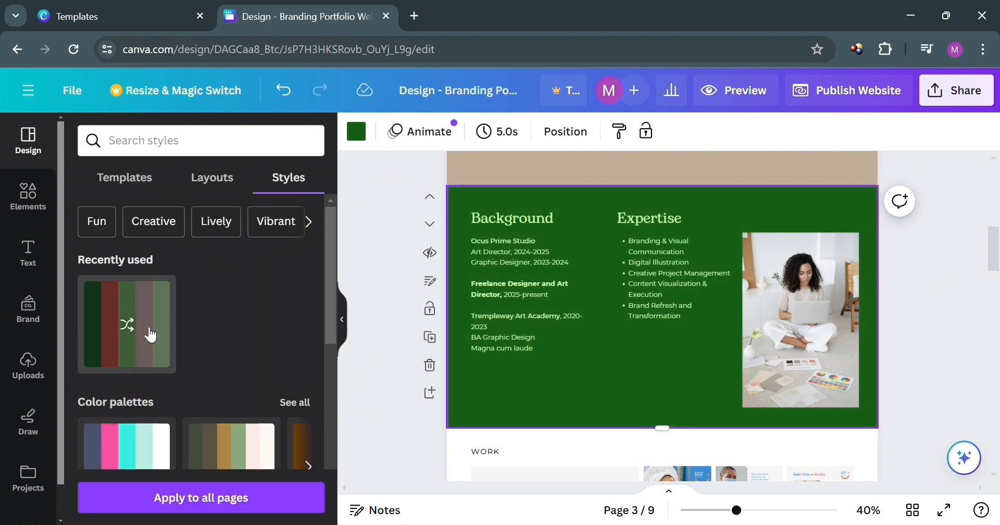
Apply the same green and red palette to the Work page, shuffling its colours until the background is pale lime
{"action": "scroll", "coordinate": [623, 356], "scroll_direction": "up", "scroll_amount": 2}
{"action": "scroll", "coordinate": [626, 356], "scroll_direction": "down", "scroll_amount": 5}
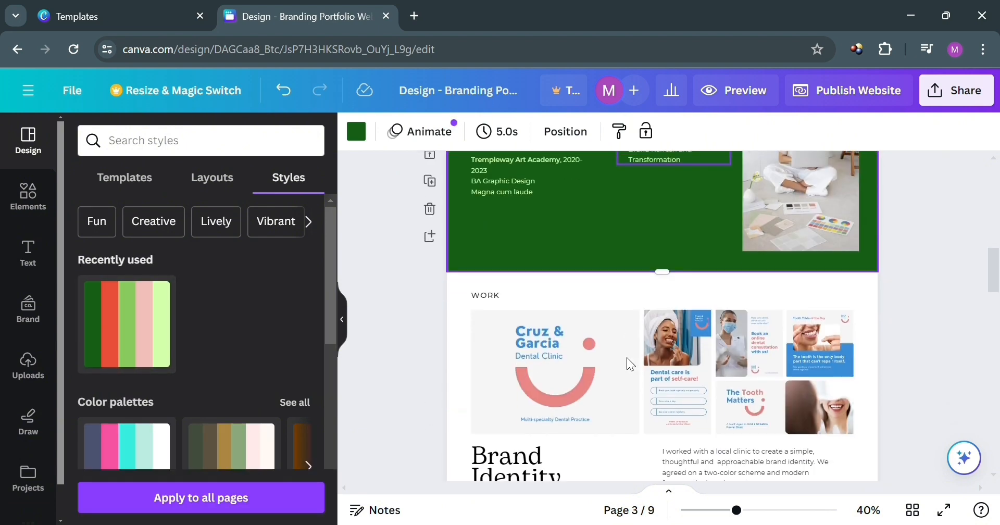
{"action": "left_click", "coordinate": [580, 355]}
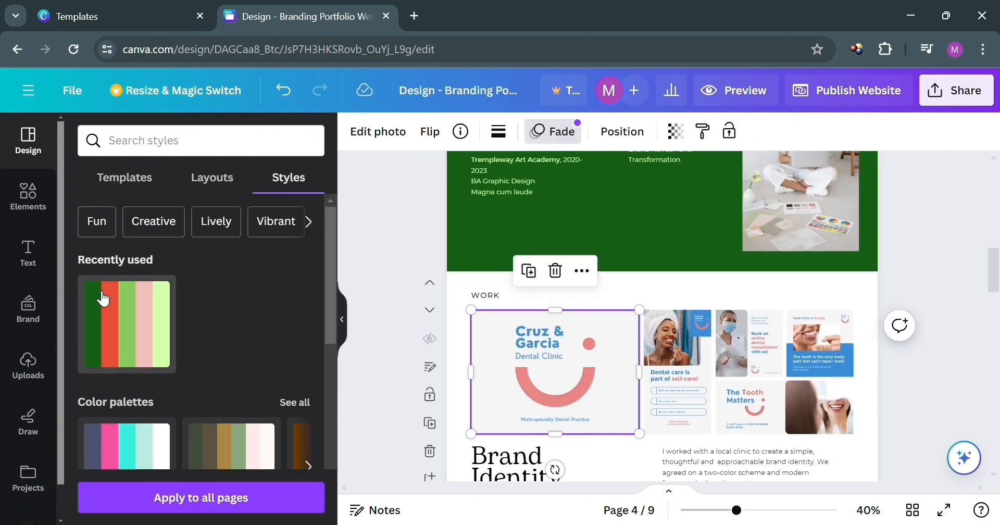
{"action": "left_click", "coordinate": [117, 322]}
{"action": "left_click", "coordinate": [118, 323]}
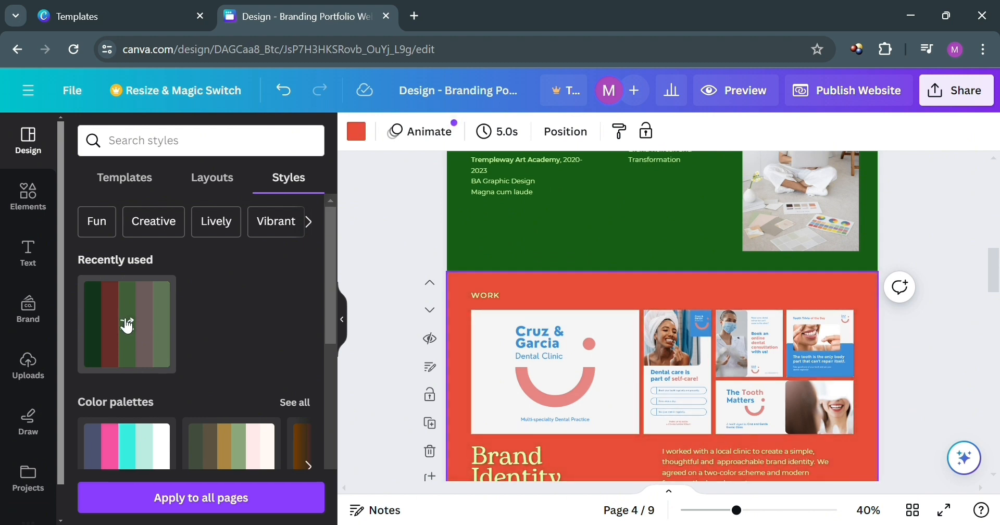
{"action": "left_click", "coordinate": [127, 325]}
{"action": "left_click", "coordinate": [127, 325]}
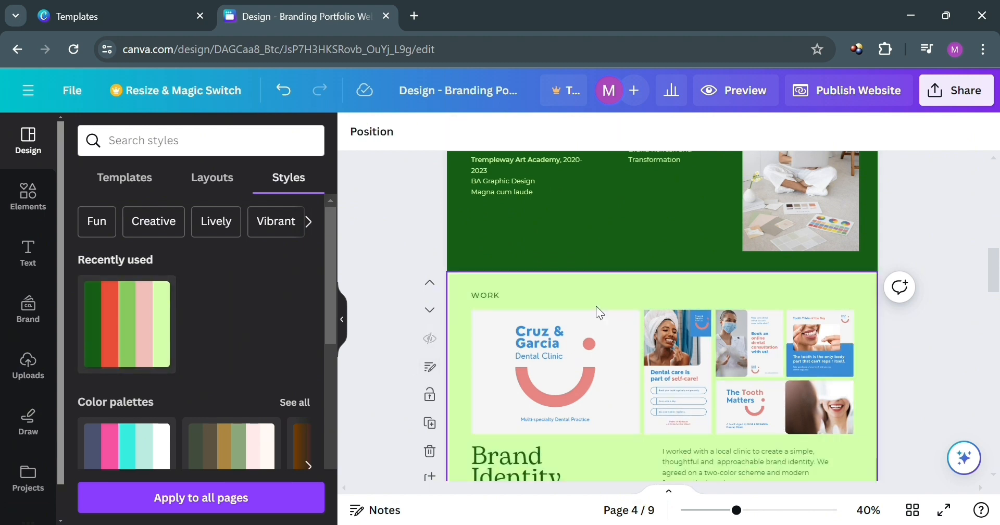
Review the recoloured pages together with the cover and bio pages, with the canvas shown at full width
{"action": "scroll", "coordinate": [596, 305], "scroll_direction": "down", "scroll_amount": 5}
{"action": "scroll", "coordinate": [595, 361], "scroll_direction": "up", "scroll_amount": 10}
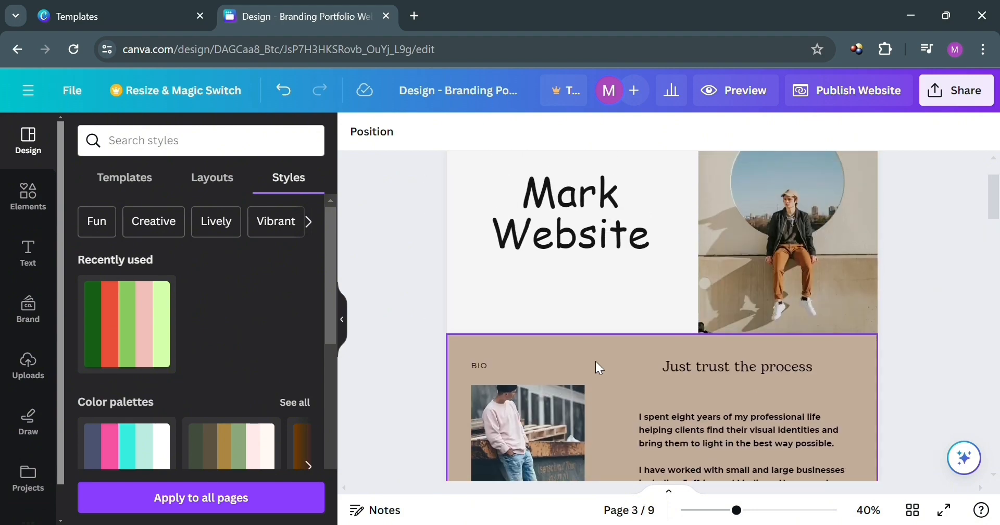
{"action": "scroll", "coordinate": [597, 360], "scroll_direction": "down", "scroll_amount": 8}
{"action": "scroll", "coordinate": [597, 360], "scroll_direction": "down", "scroll_amount": 5}
{"action": "scroll", "coordinate": [597, 361], "scroll_direction": "up", "scroll_amount": 15}
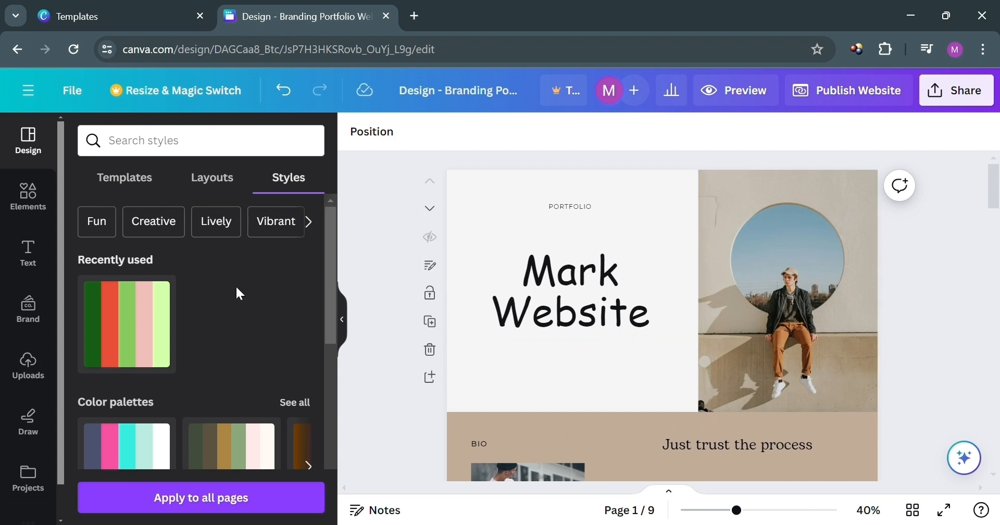
{"action": "left_click", "coordinate": [342, 319]}
{"action": "scroll", "coordinate": [855, 293], "scroll_direction": "down", "scroll_amount": 8}
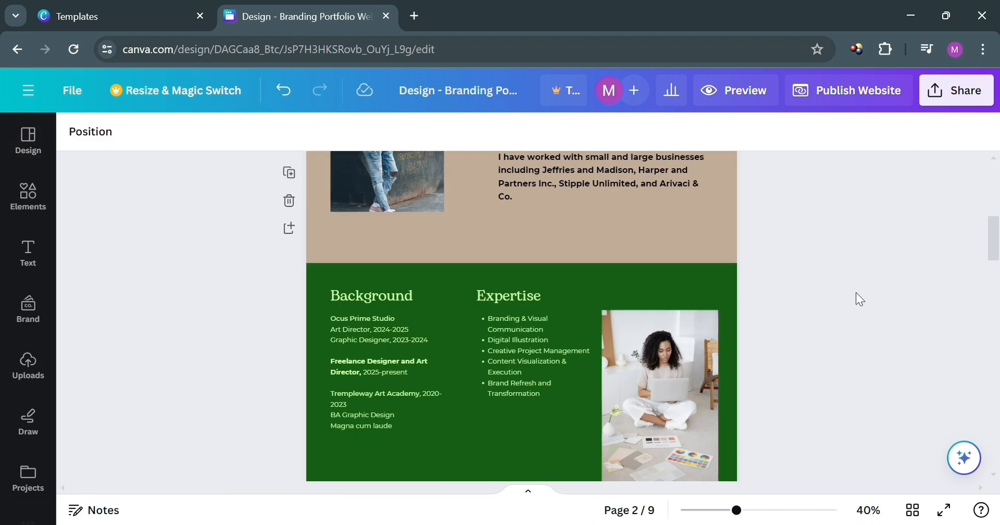
{"action": "scroll", "coordinate": [852, 284], "scroll_direction": "up", "scroll_amount": 8}
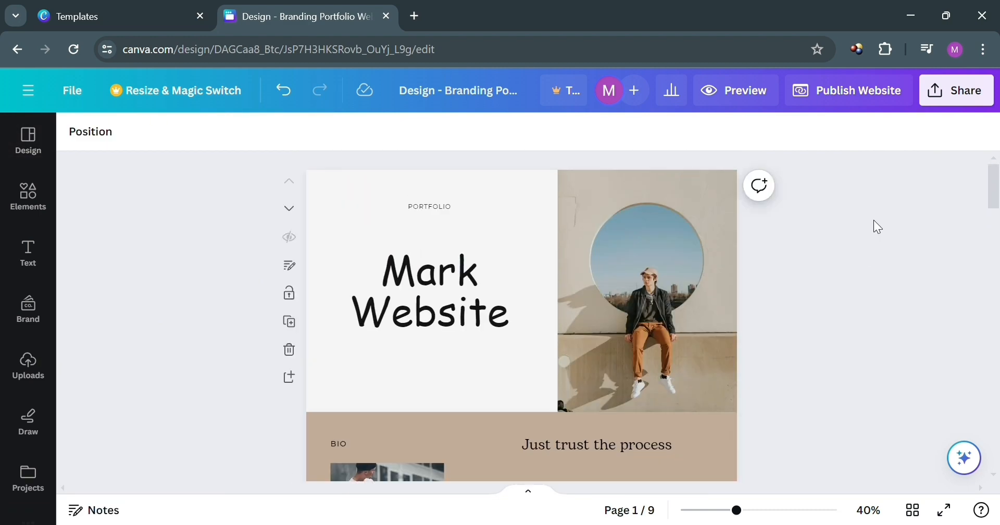
Start publishing the website and choose a free Canva domain as the publishing destination
{"action": "left_click", "coordinate": [894, 103]}
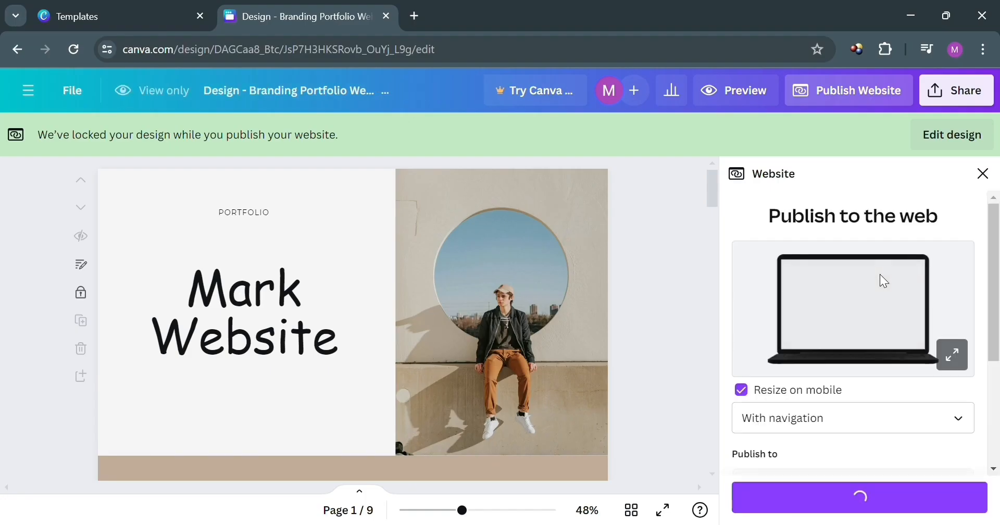
{"action": "scroll", "coordinate": [847, 321], "scroll_direction": "down", "scroll_amount": 3}
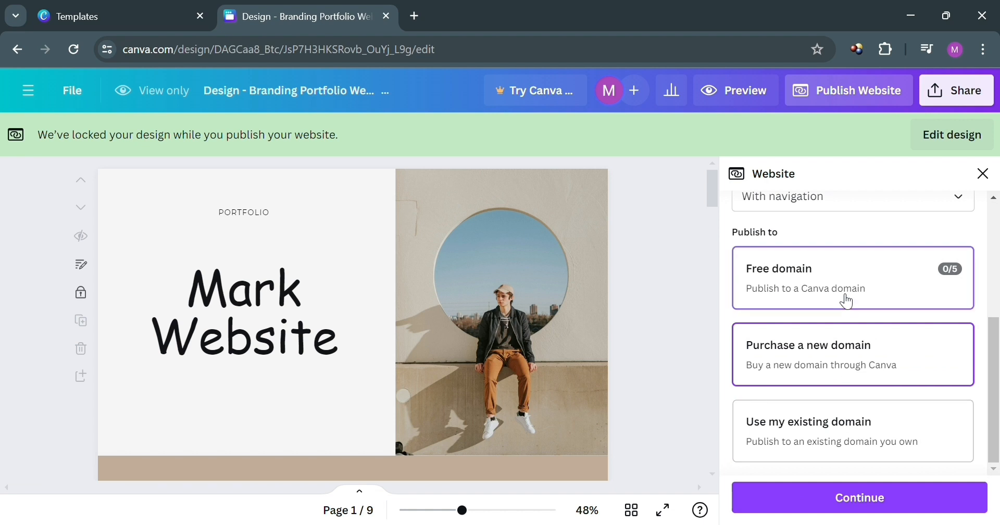
{"action": "mouse_move", "coordinate": [951, 285]}
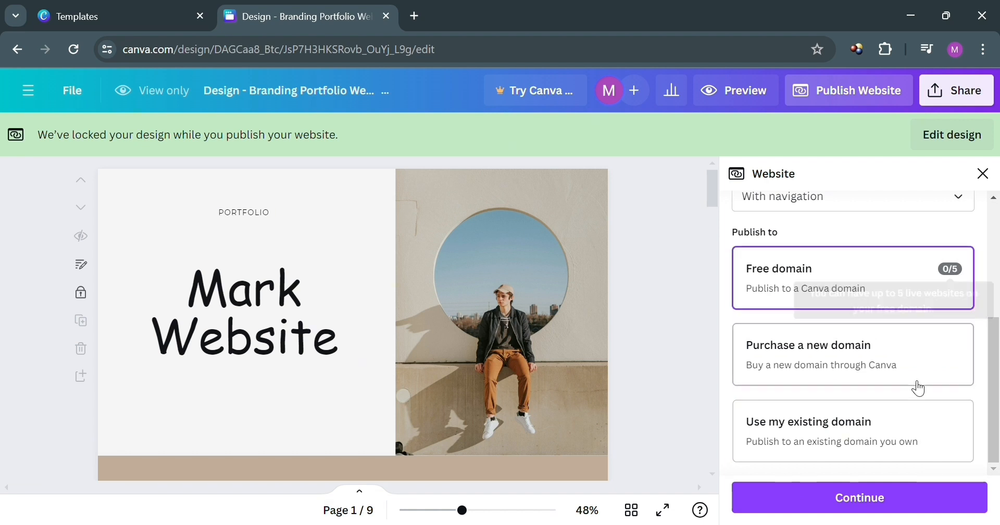
{"action": "left_click", "coordinate": [896, 496]}
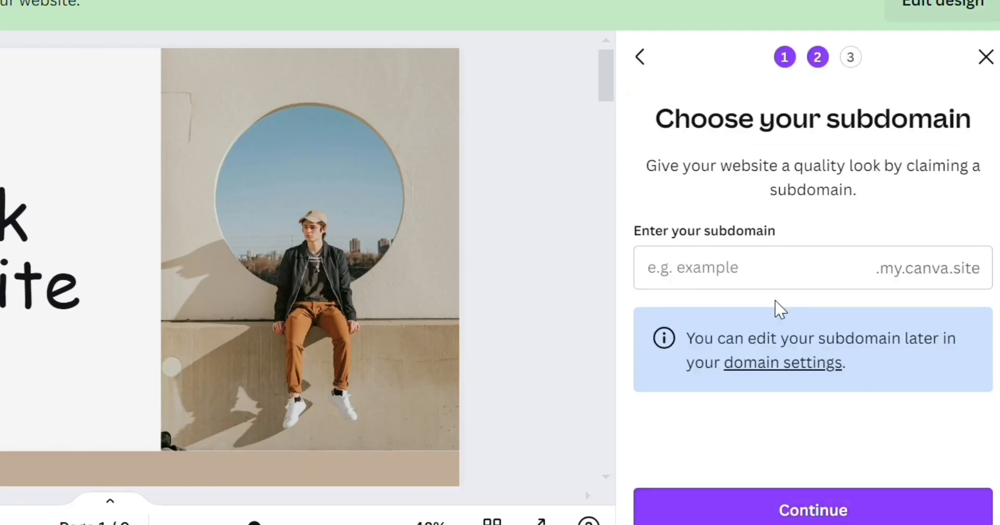
Claim the subdomain "mywebsites234" for the website and continue to the page settings
{"action": "left_click", "coordinate": [849, 277]}
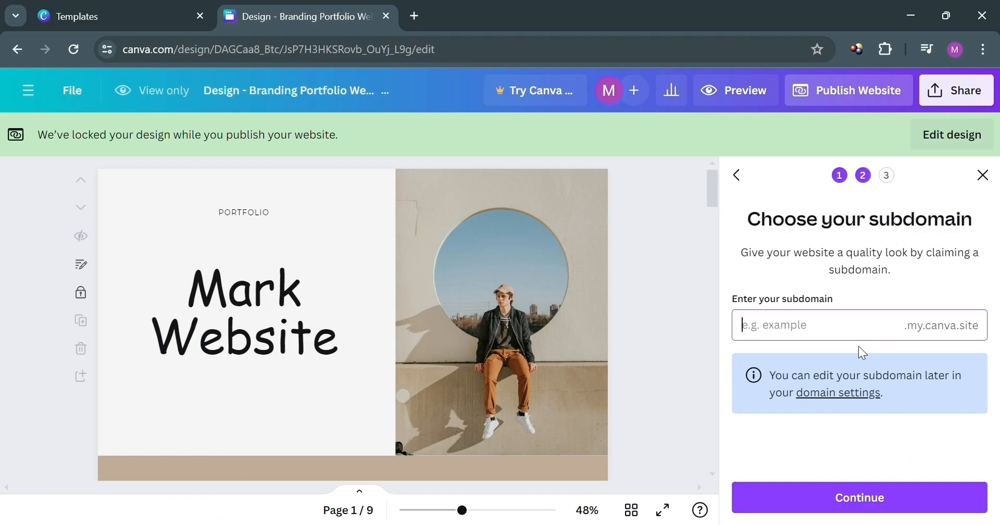
{"action": "type", "text": "mywebsites234"}
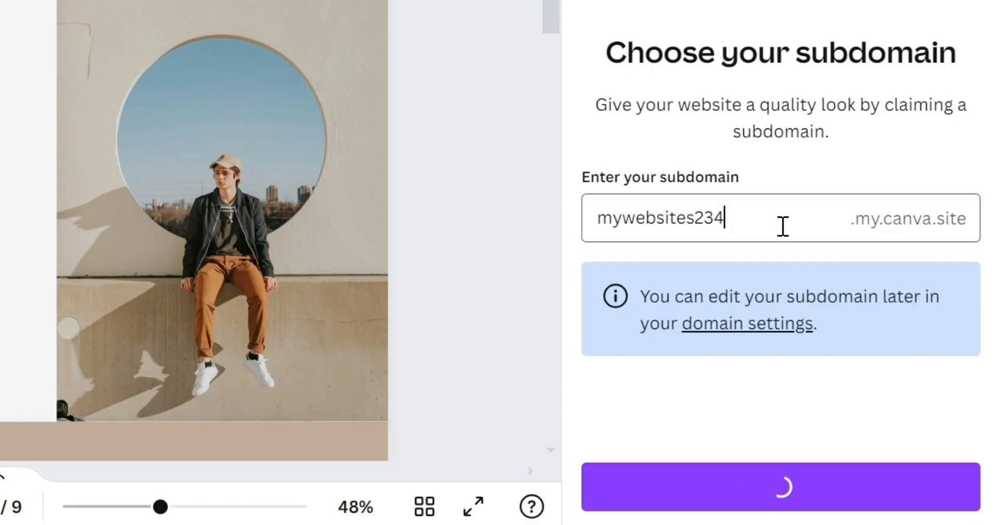
{"action": "left_click", "coordinate": [880, 509]}
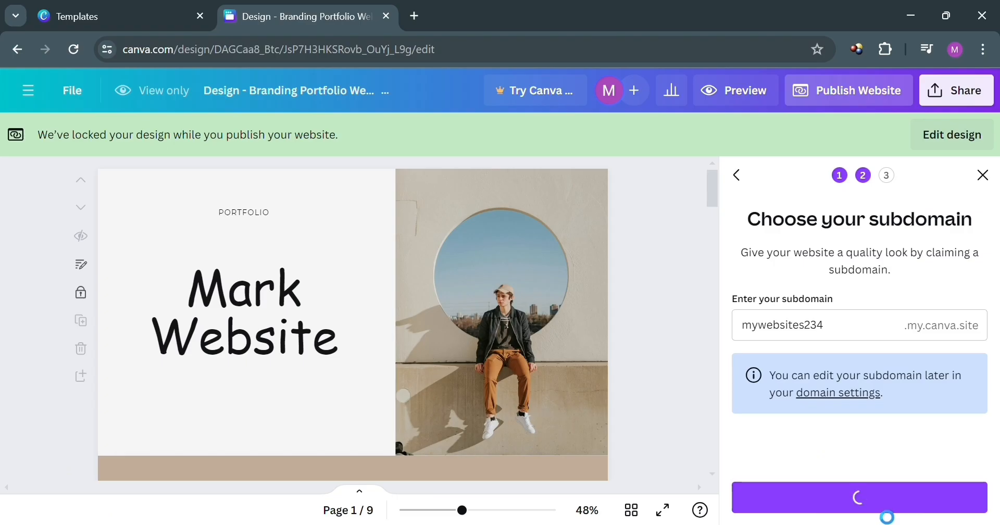
Set the page URL path to "myportfolio", leave the page description empty, and publish the website
{"action": "scroll", "coordinate": [836, 372], "scroll_direction": "down", "scroll_amount": 2}
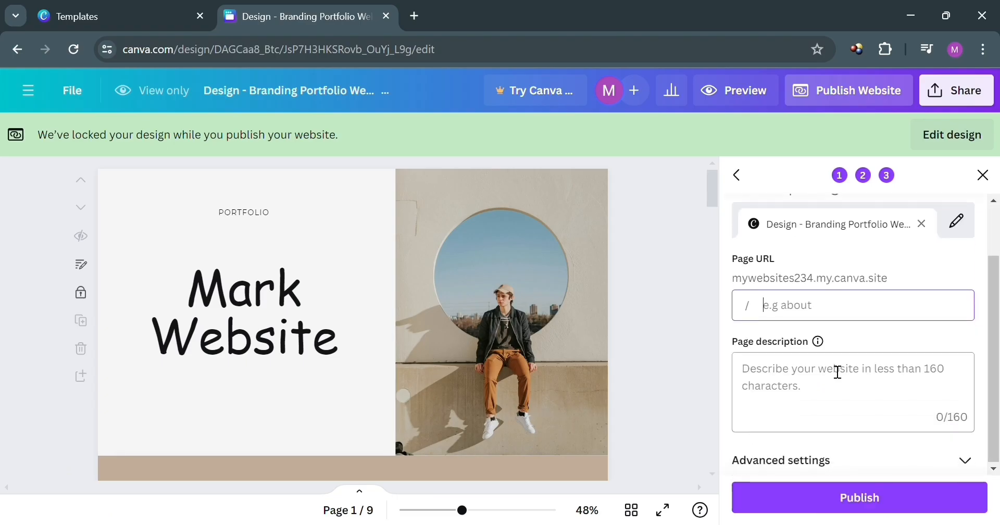
{"action": "scroll", "coordinate": [823, 344], "scroll_direction": "up", "scroll_amount": 2}
{"action": "scroll", "coordinate": [813, 323], "scroll_direction": "down", "scroll_amount": 2}
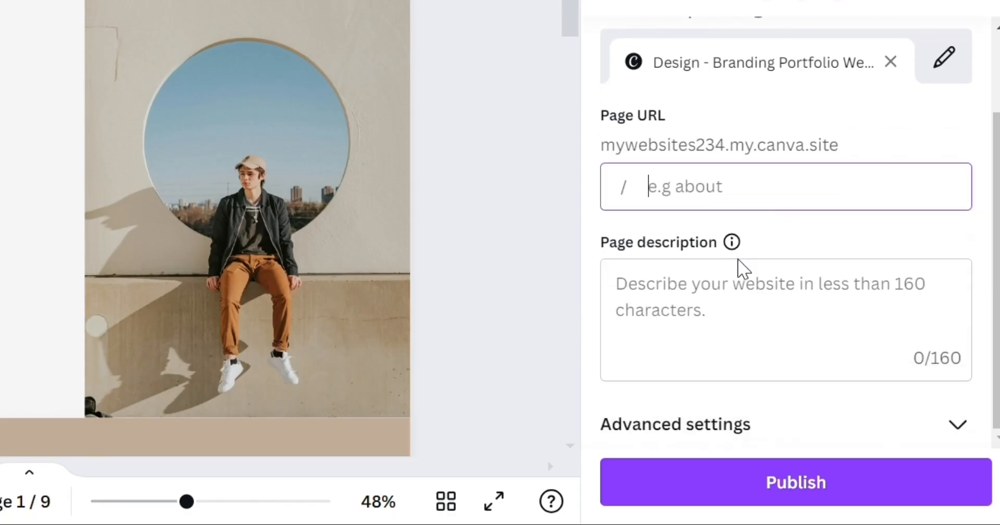
{"action": "left_click", "coordinate": [778, 310]}
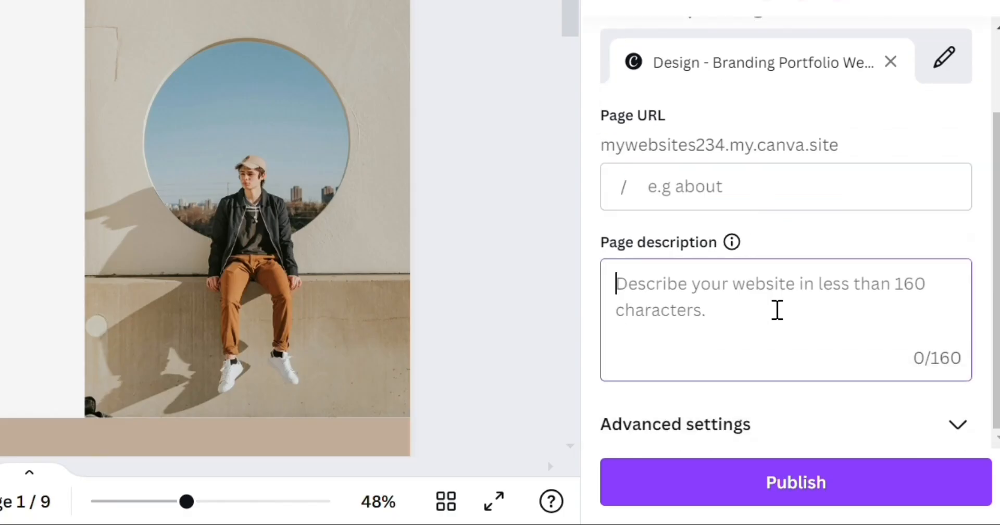
{"action": "left_click", "coordinate": [757, 201]}
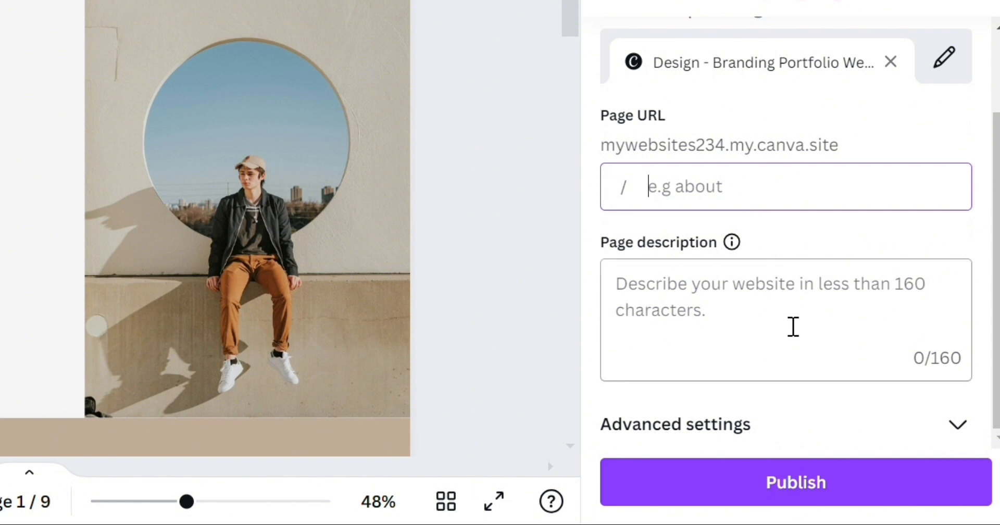
{"action": "type", "text": "m"}
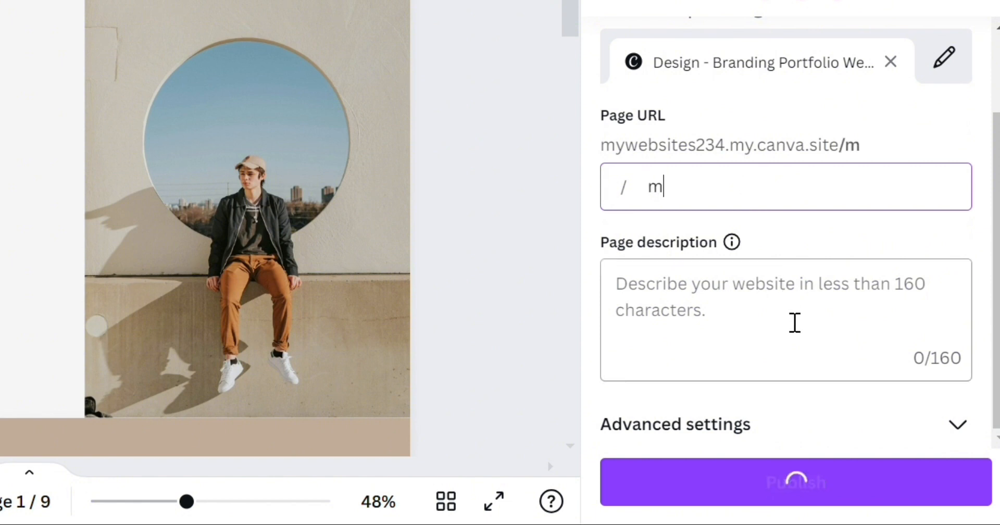
{"action": "type", "text": "yport"}
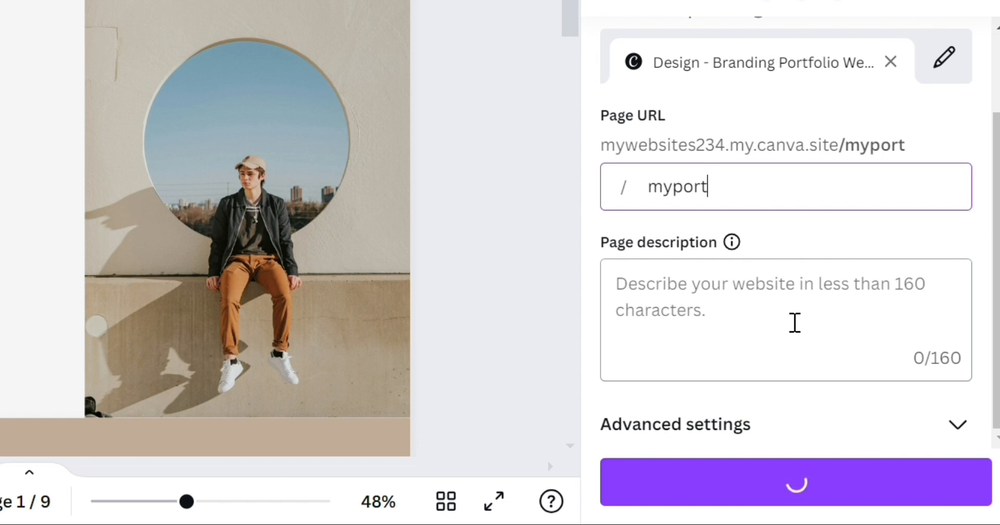
{"action": "type", "text": "folio"}
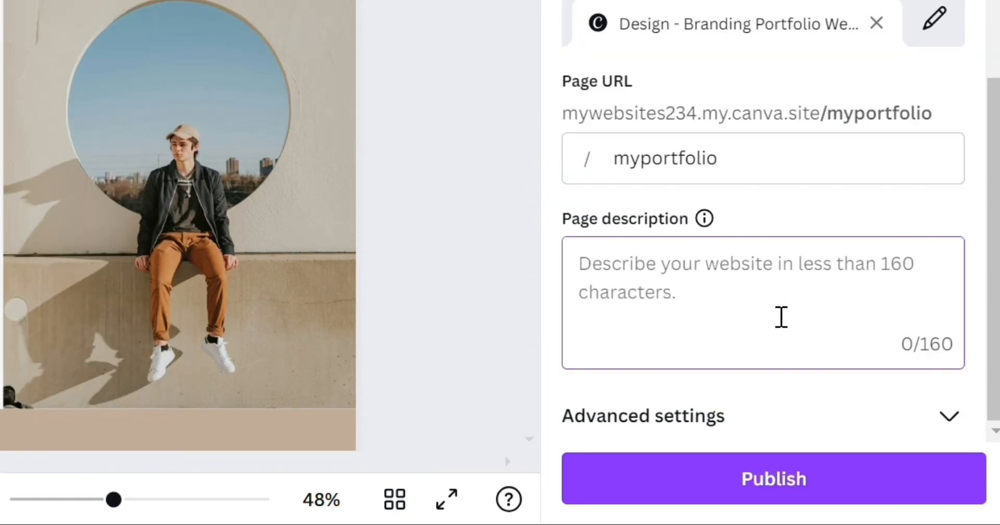
{"action": "left_click", "coordinate": [849, 495]}
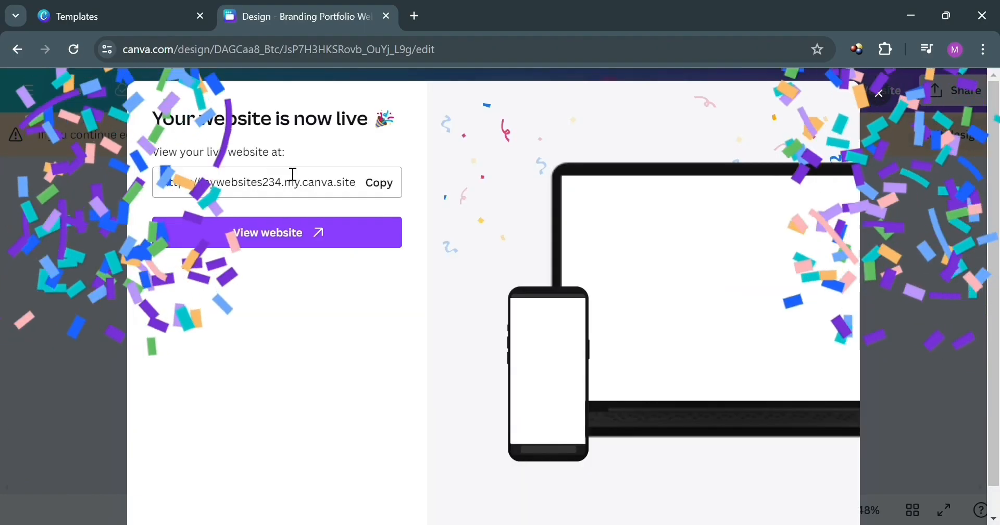
Open the live website and look through its sections from the cover to Brand Redesign, returning to the cover
{"action": "left_click", "coordinate": [294, 242]}
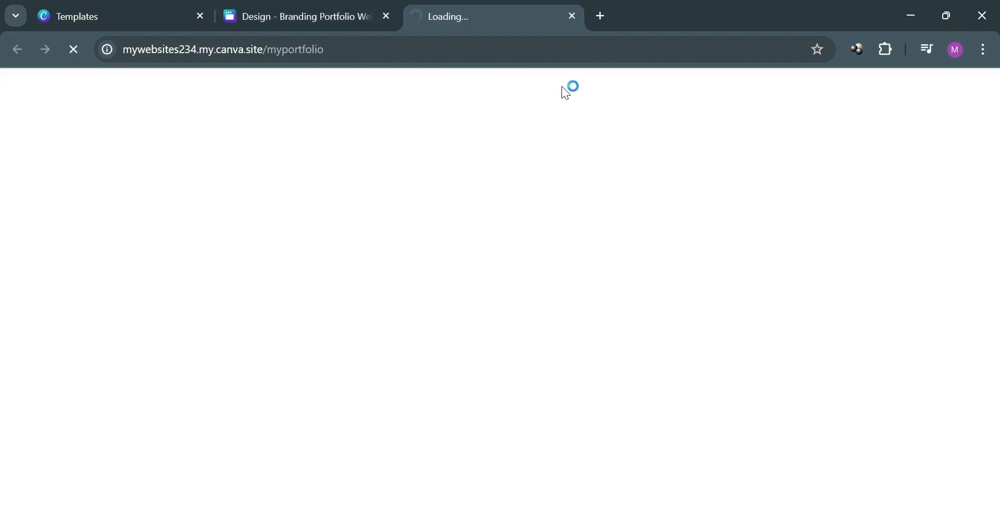
{"action": "left_click", "coordinate": [324, 15]}
{"action": "left_click", "coordinate": [493, 15]}
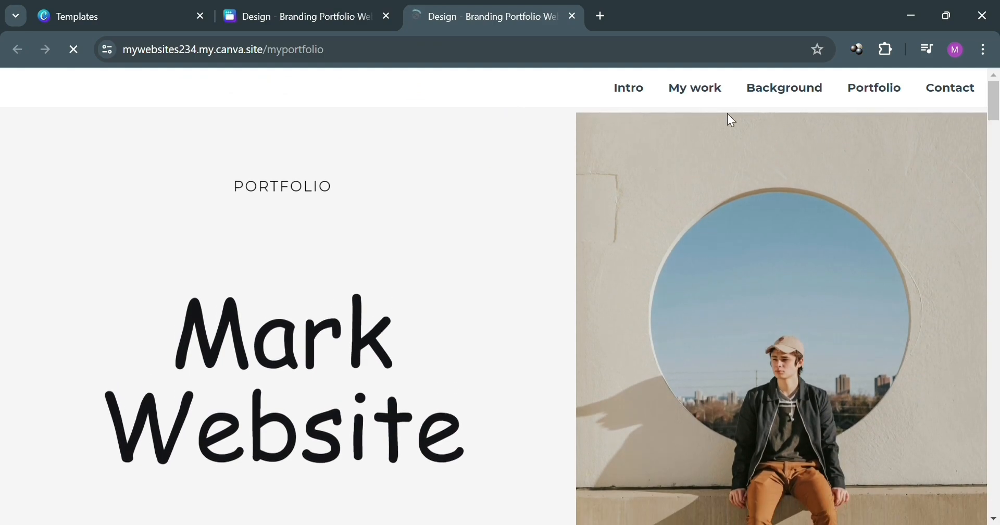
{"action": "scroll", "coordinate": [611, 205], "scroll_direction": "down", "scroll_amount": 3}
{"action": "scroll", "coordinate": [612, 211], "scroll_direction": "down", "scroll_amount": 15}
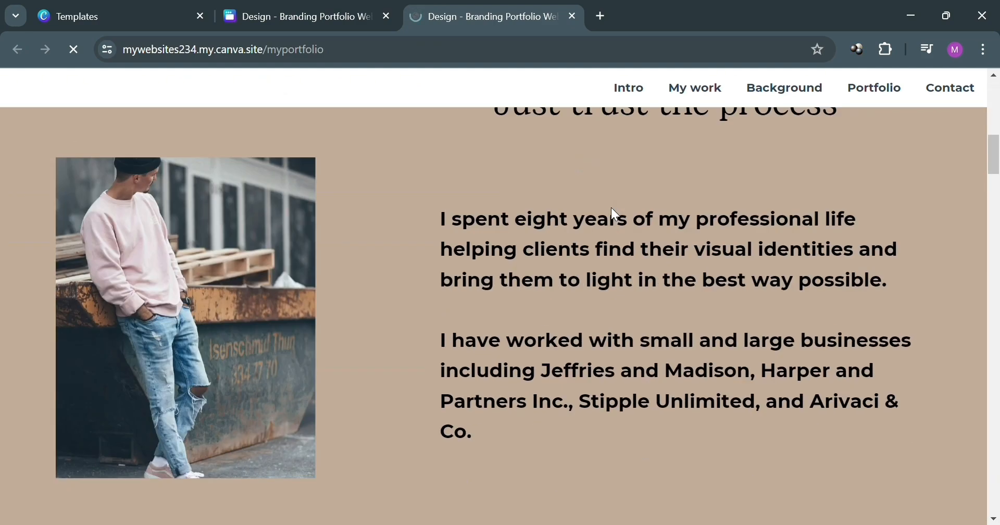
{"action": "scroll", "coordinate": [620, 215], "scroll_direction": "down", "scroll_amount": 15}
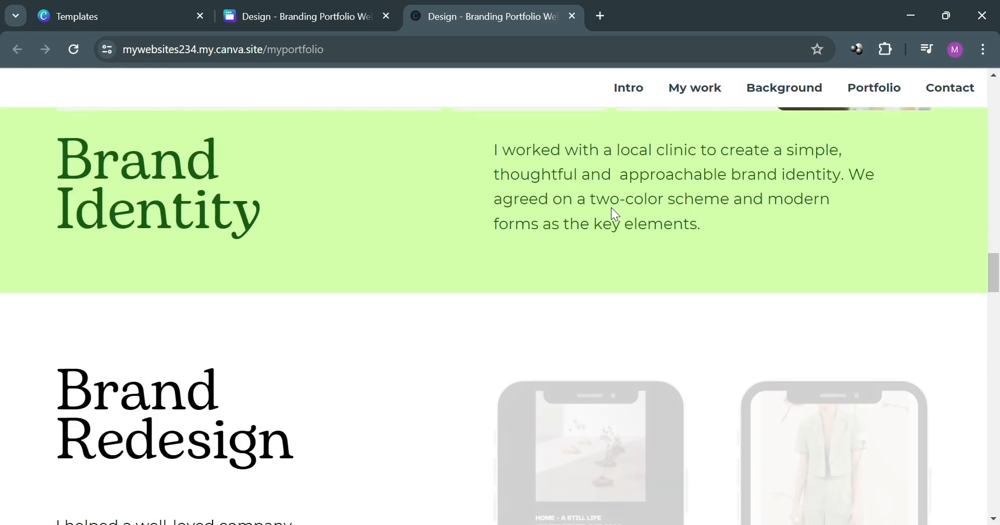
{"action": "scroll", "coordinate": [620, 215], "scroll_direction": "up", "scroll_amount": 20}
{"action": "scroll", "coordinate": [620, 215], "scroll_direction": "up", "scroll_amount": 10}
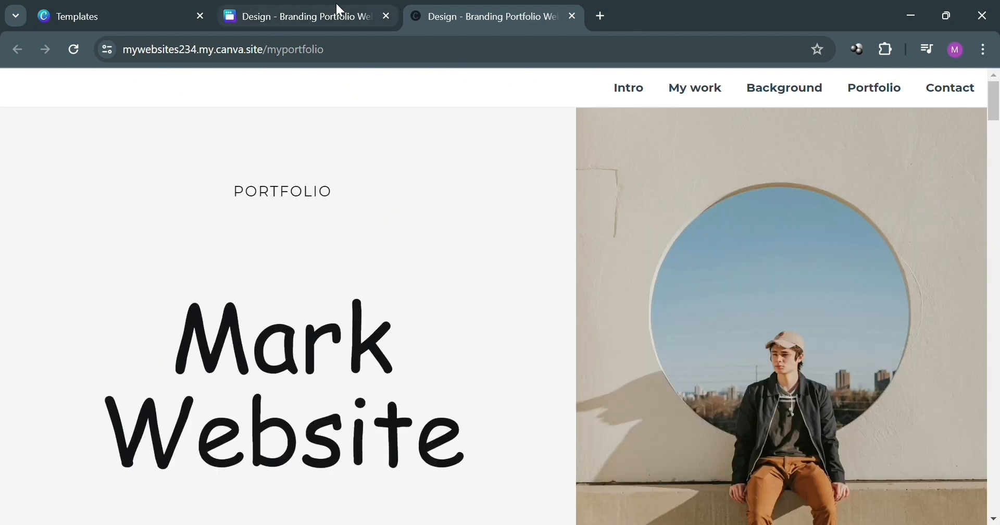